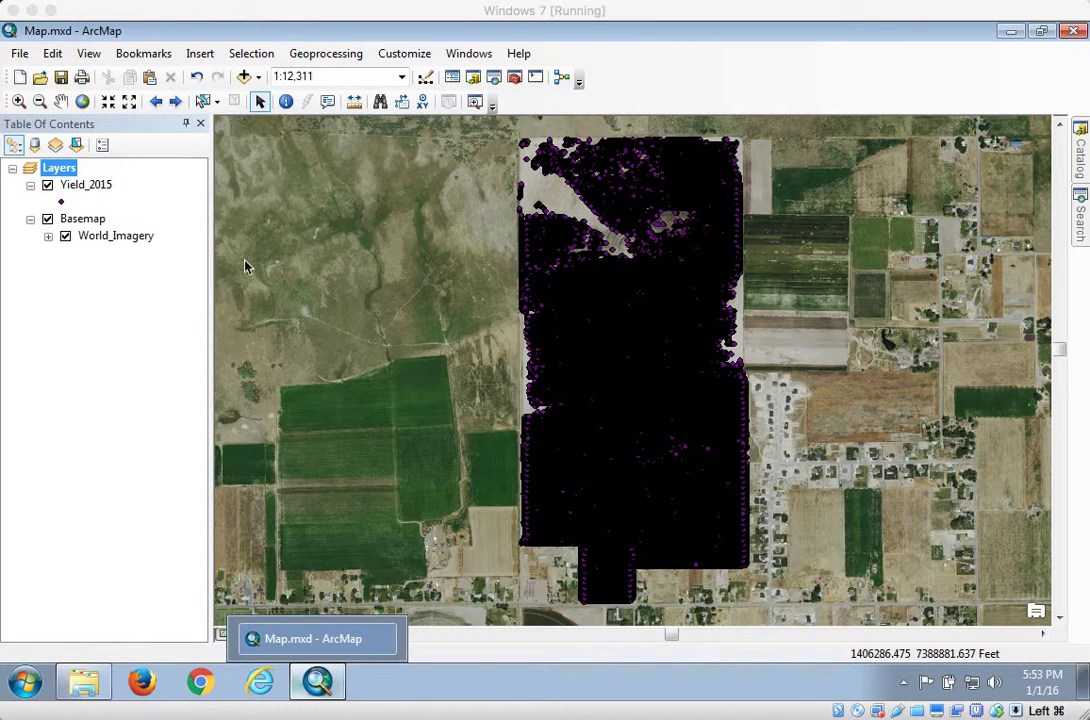
- Hide the Yield_2015 layer and frame the southern center-pivot field closely in the imagery
{"action": "left_click", "coordinate": [48, 185]}
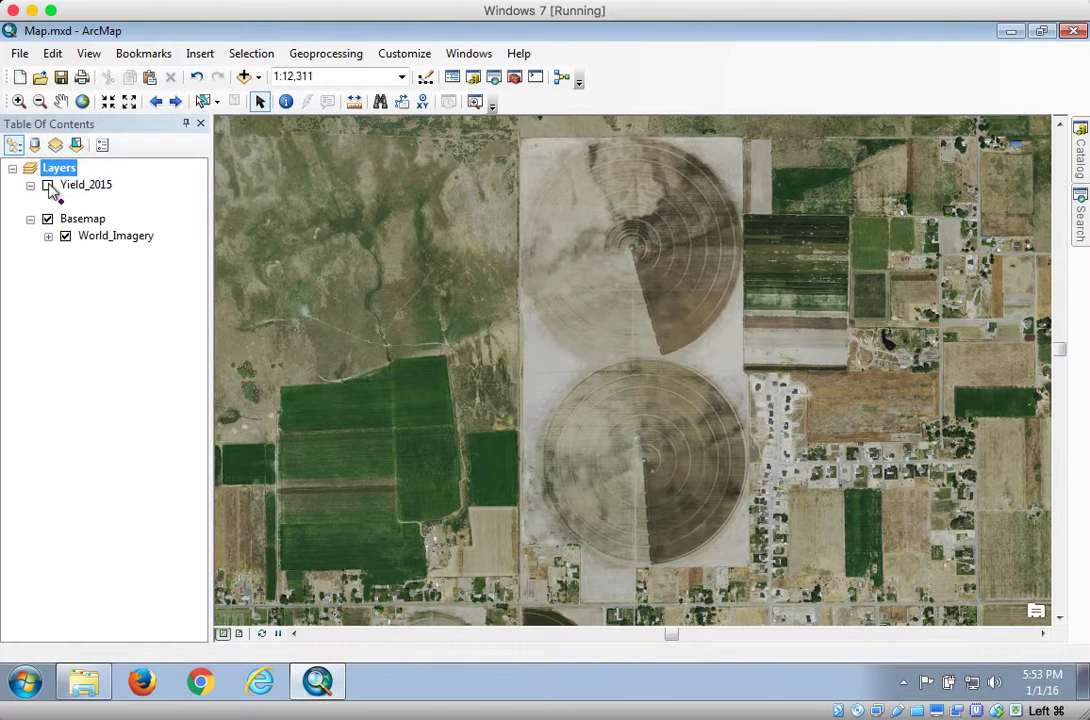
{"action": "left_click", "coordinate": [19, 101]}
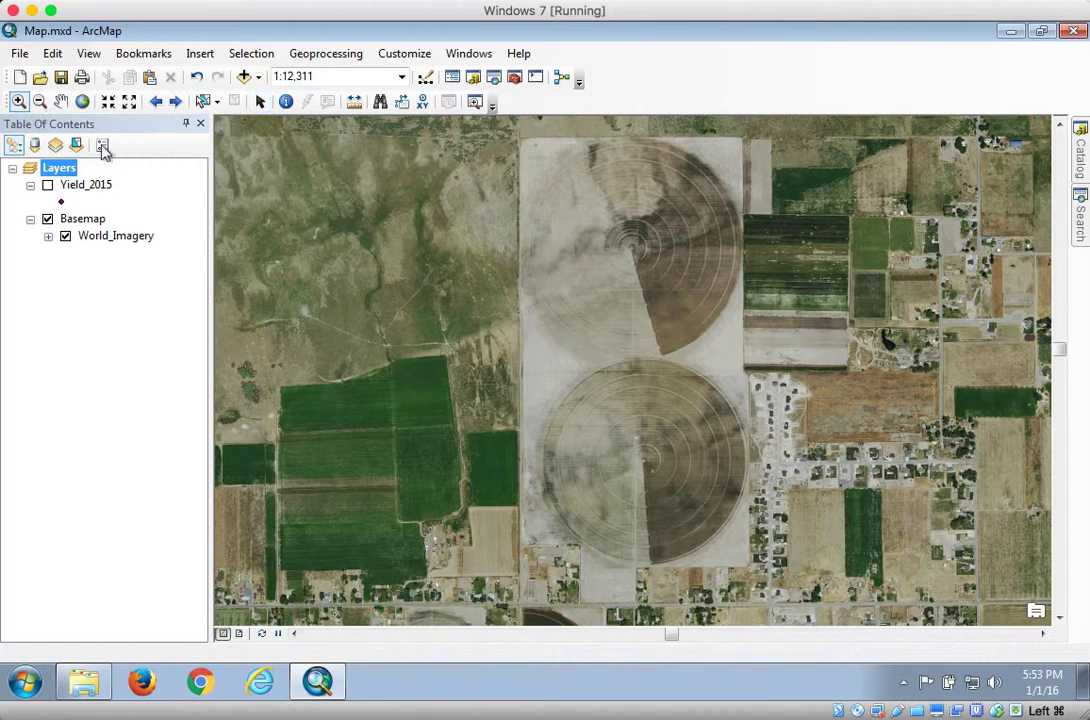
{"action": "left_click_drag", "start_coordinate": [511, 347], "coordinate": [784, 560]}
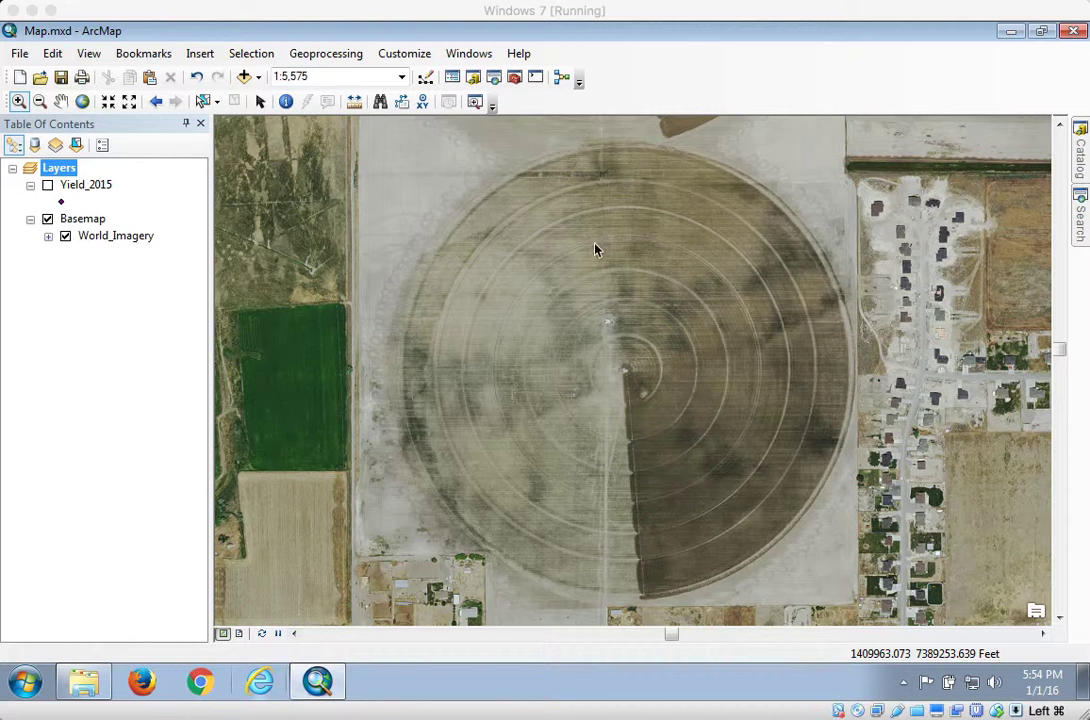
{"action": "left_click", "coordinate": [679, 45]}
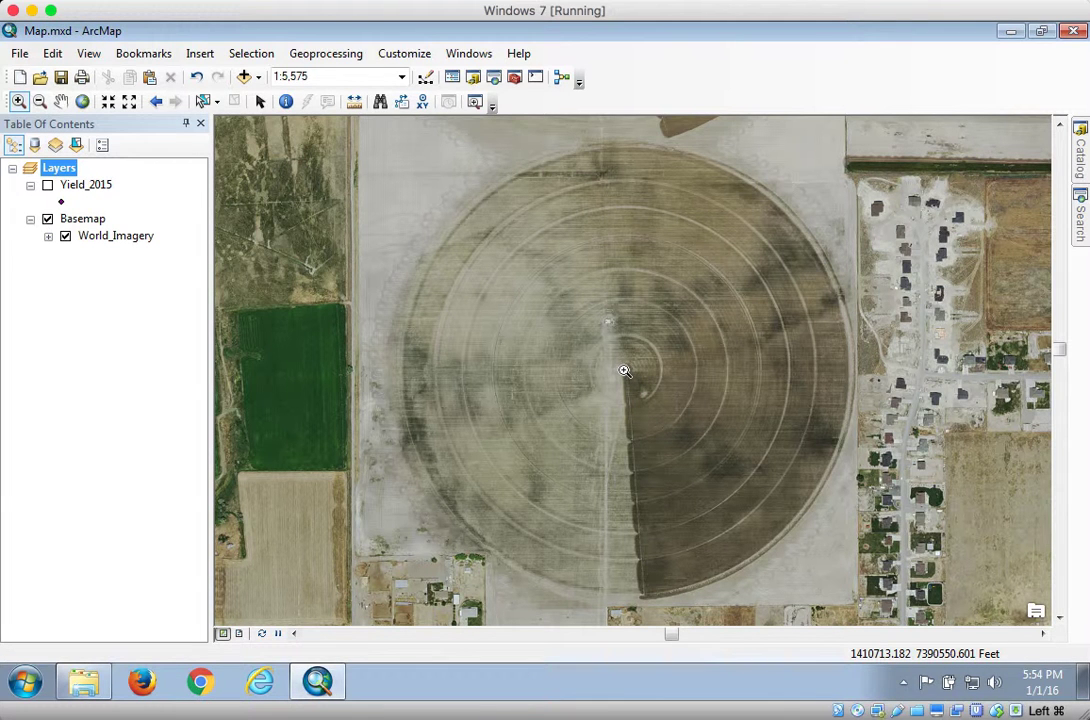
- Identify the coordinates of the southern pivot's center point, then close the results
{"action": "left_click", "coordinate": [286, 101]}
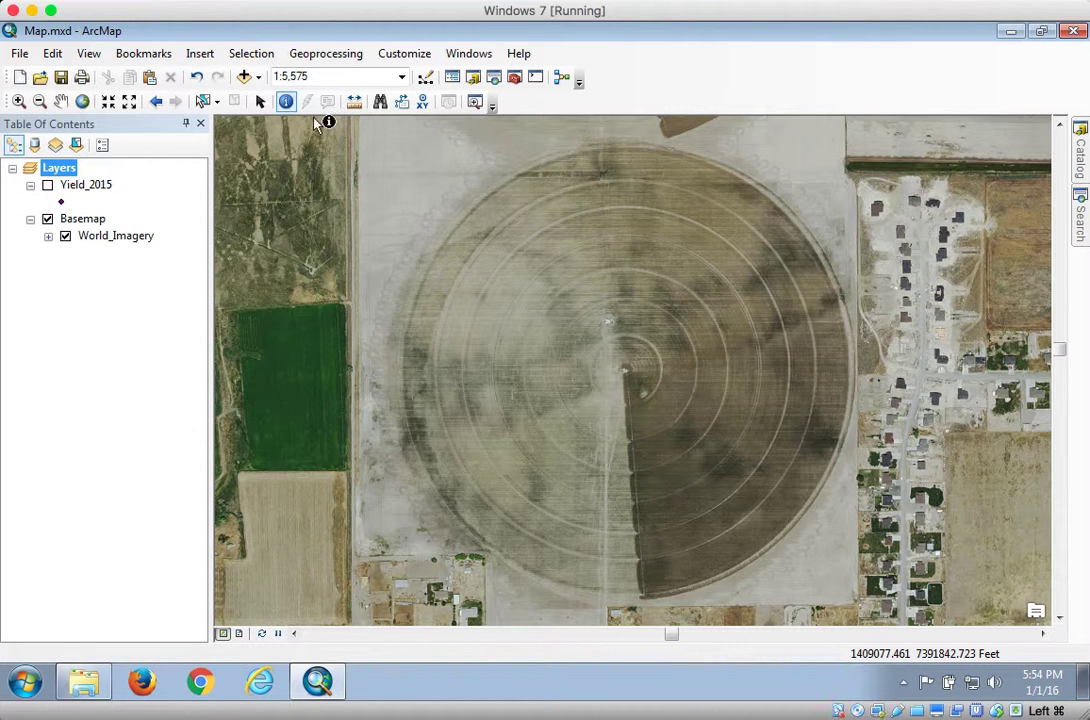
{"action": "left_click", "coordinate": [628, 376]}
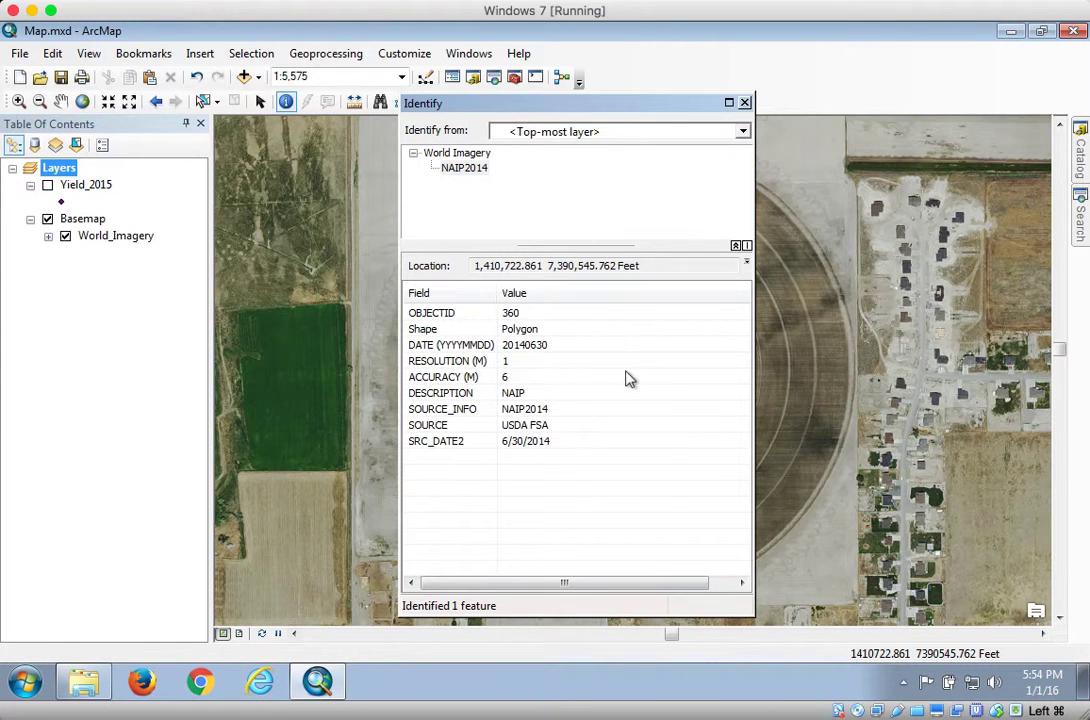
{"action": "double_click", "coordinate": [628, 266]}
{"action": "left_click_drag", "start_coordinate": [590, 264], "coordinate": [469, 269]}
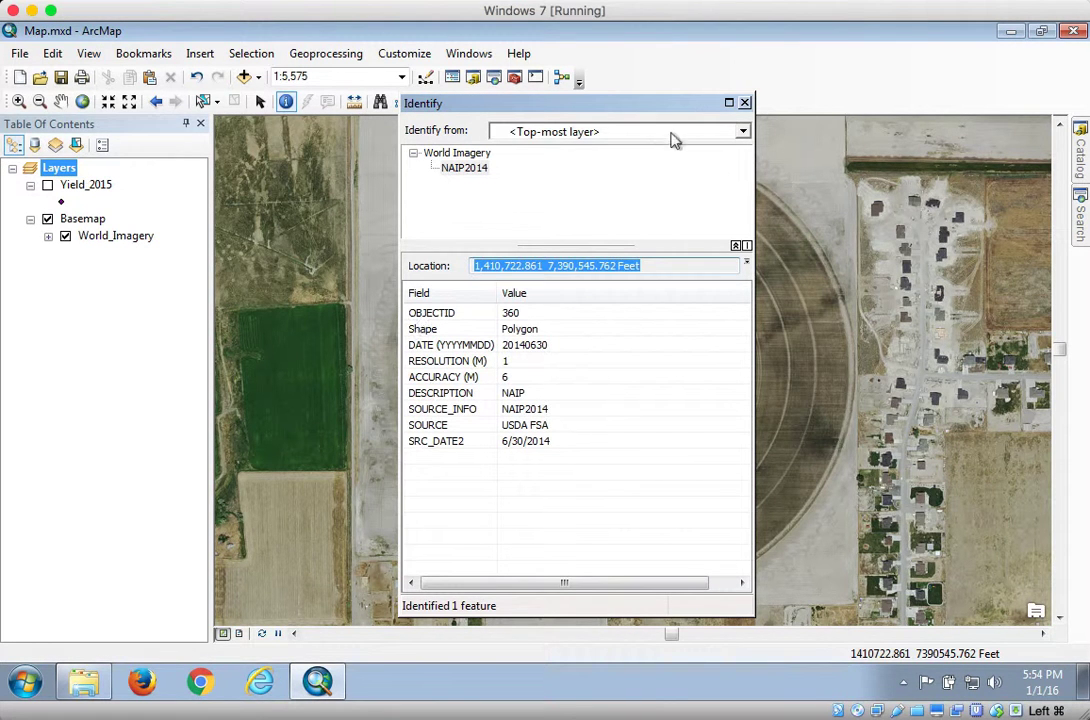
{"action": "left_click", "coordinate": [745, 104]}
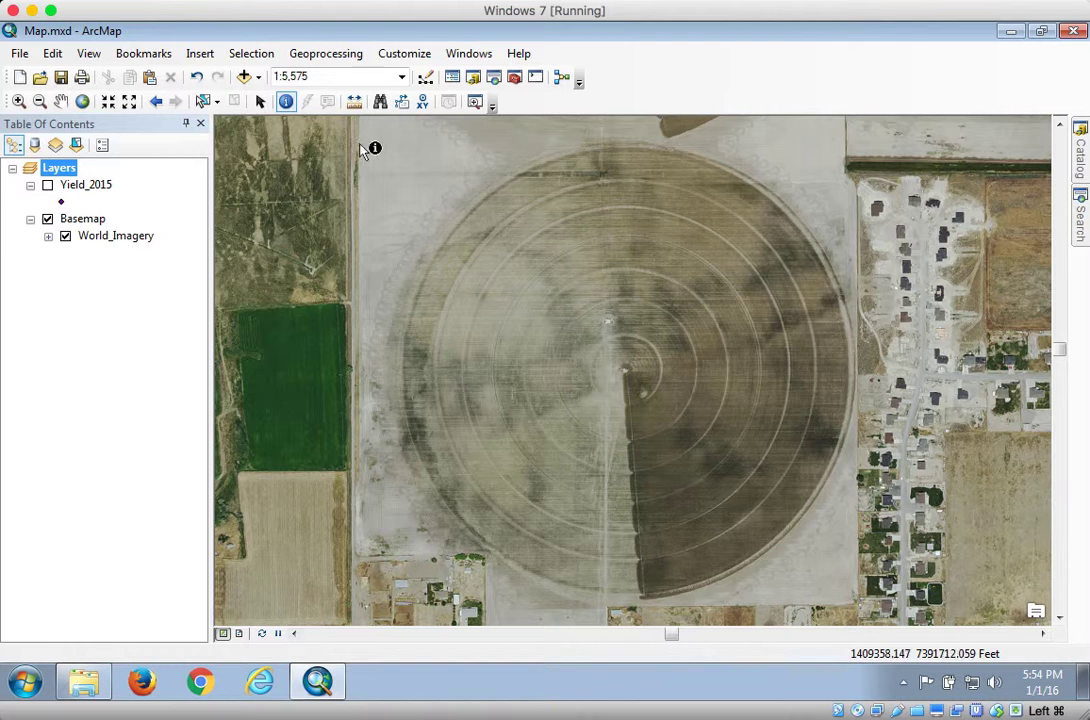
- Measure the southern pivot's radius from its center point to the eastern edge of the field
{"action": "left_click", "coordinate": [355, 103]}
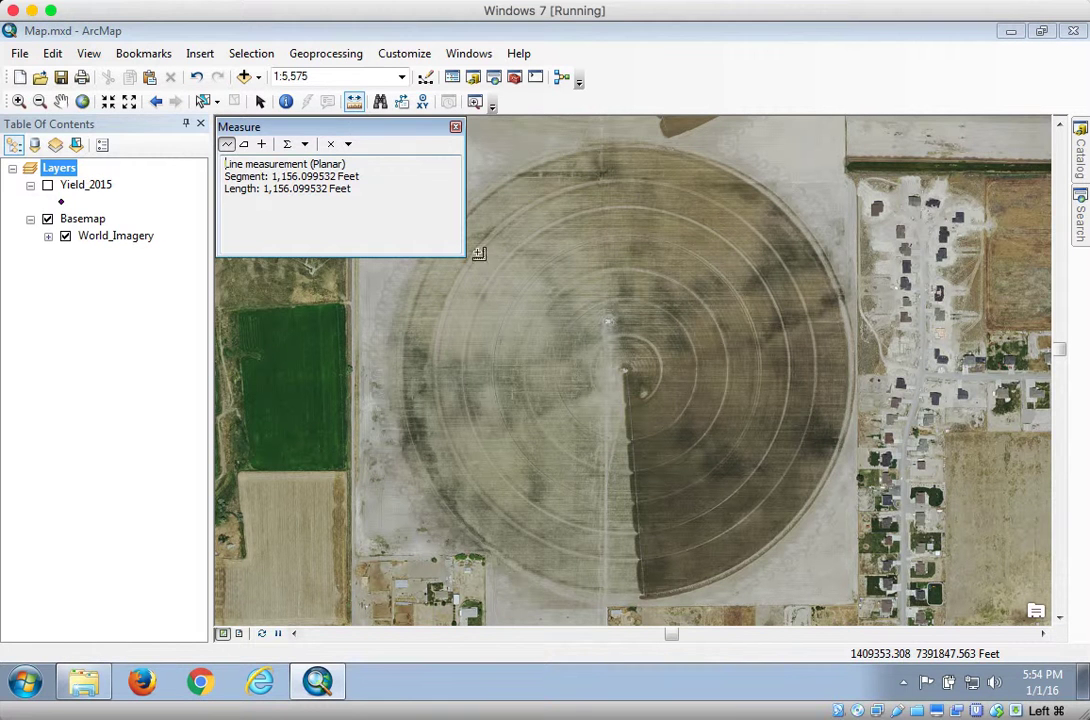
{"action": "left_click", "coordinate": [625, 370]}
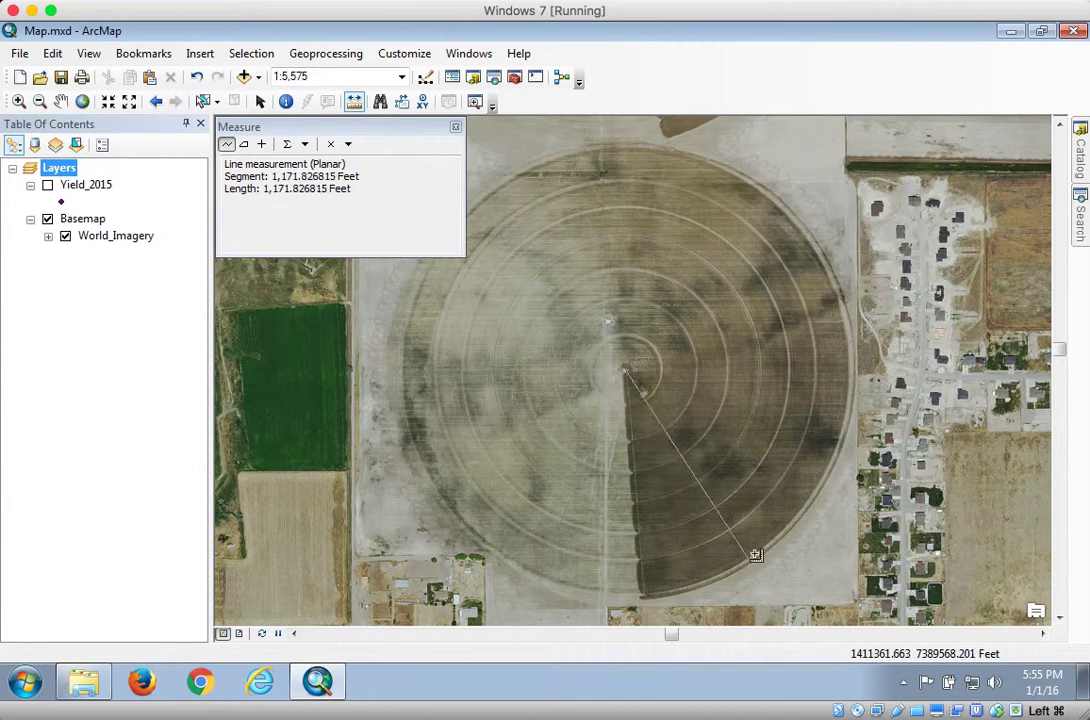
{"action": "double_click", "coordinate": [831, 369]}
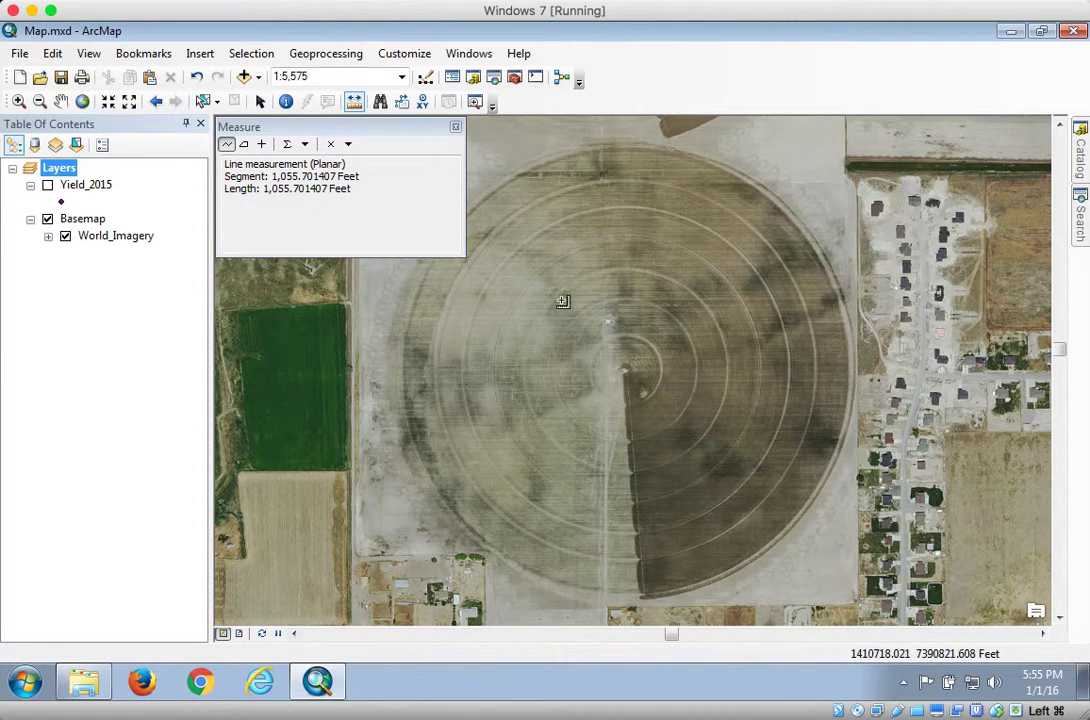
{"action": "left_click", "coordinate": [455, 130]}
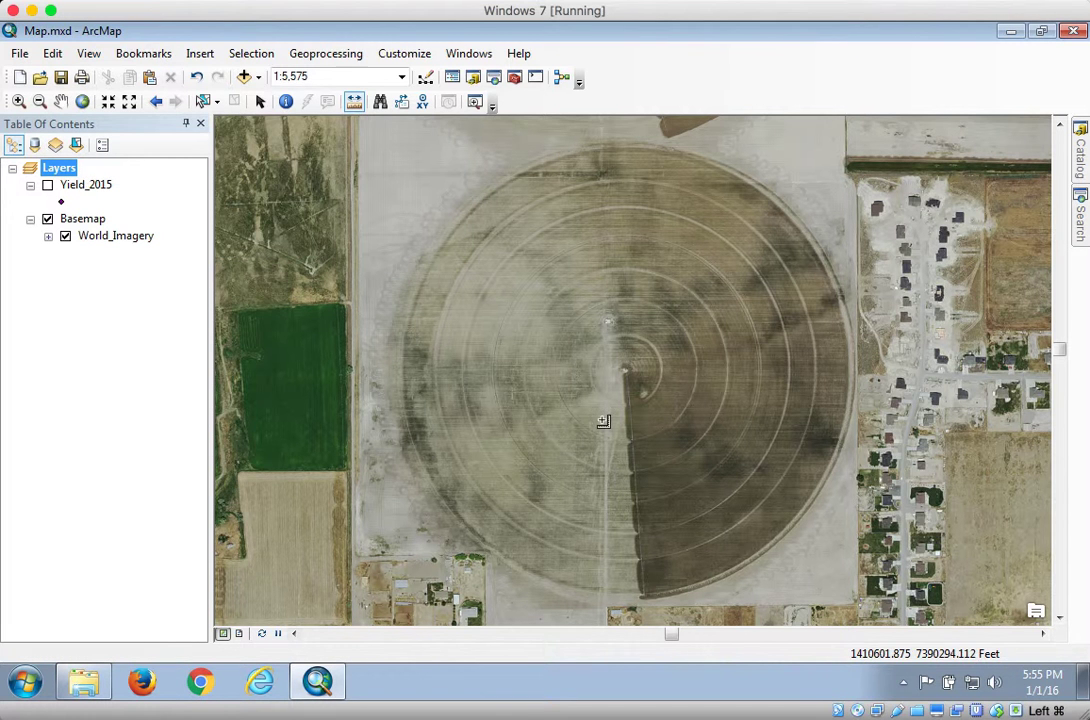
- Open the Build Irrigation Sectors tool from the 2 - Sector Management toolset of Percision Irrigation.tbx
{"action": "left_click", "coordinate": [1079, 148]}
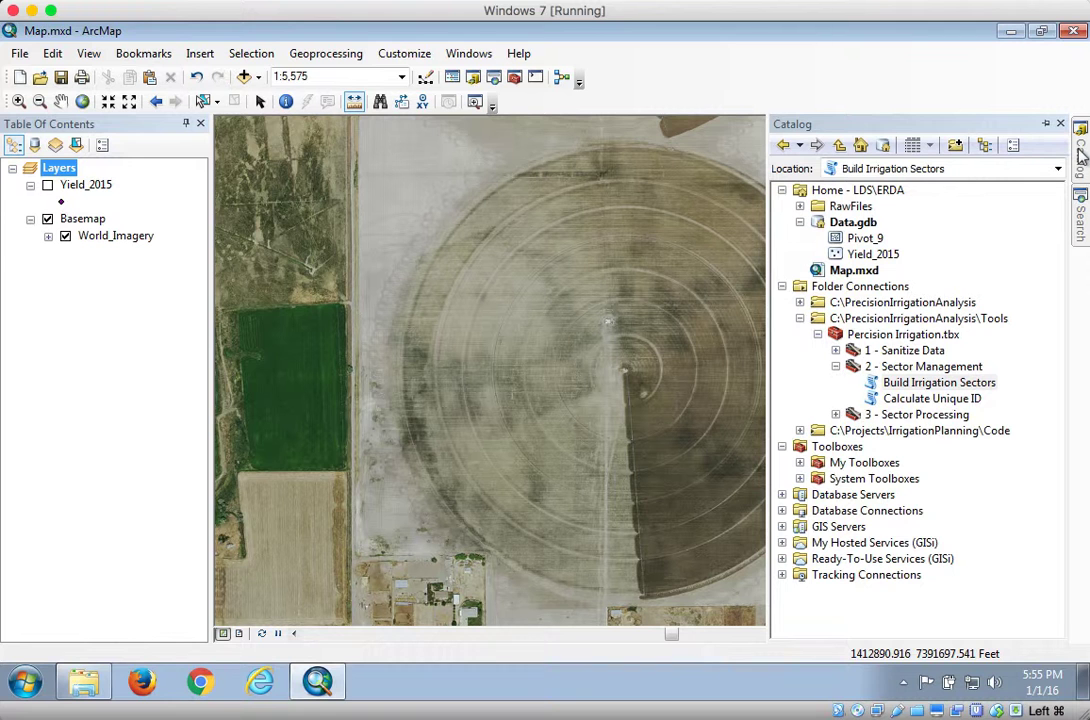
{"action": "left_click", "coordinate": [835, 366]}
{"action": "left_click", "coordinate": [800, 319]}
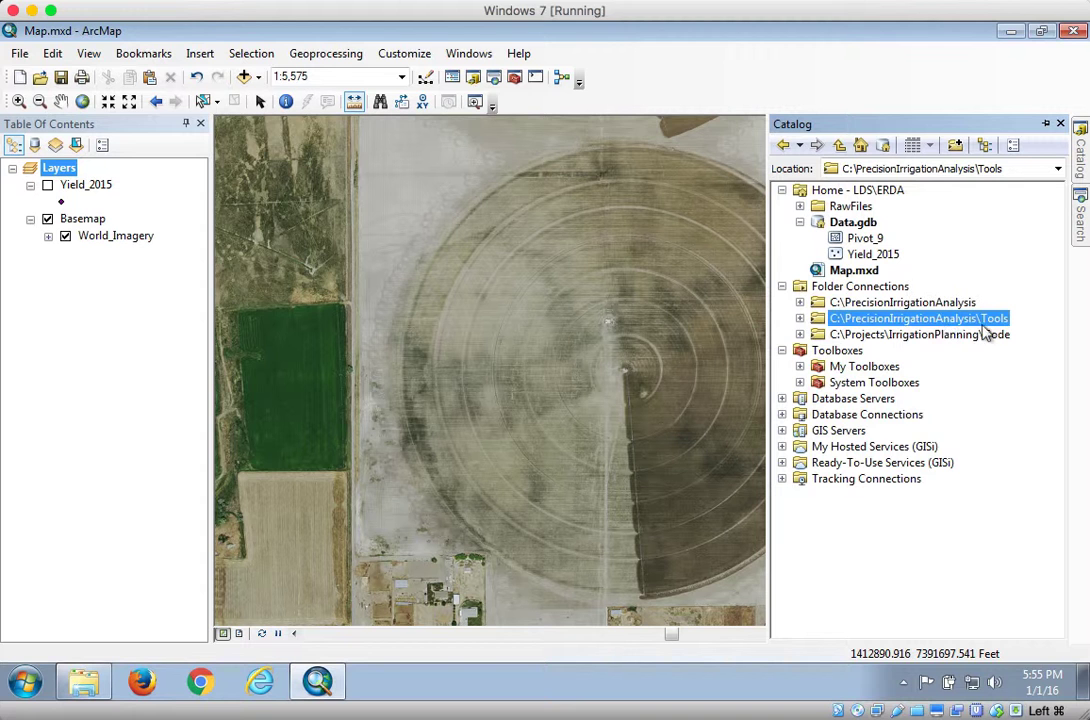
{"action": "left_click", "coordinate": [804, 319]}
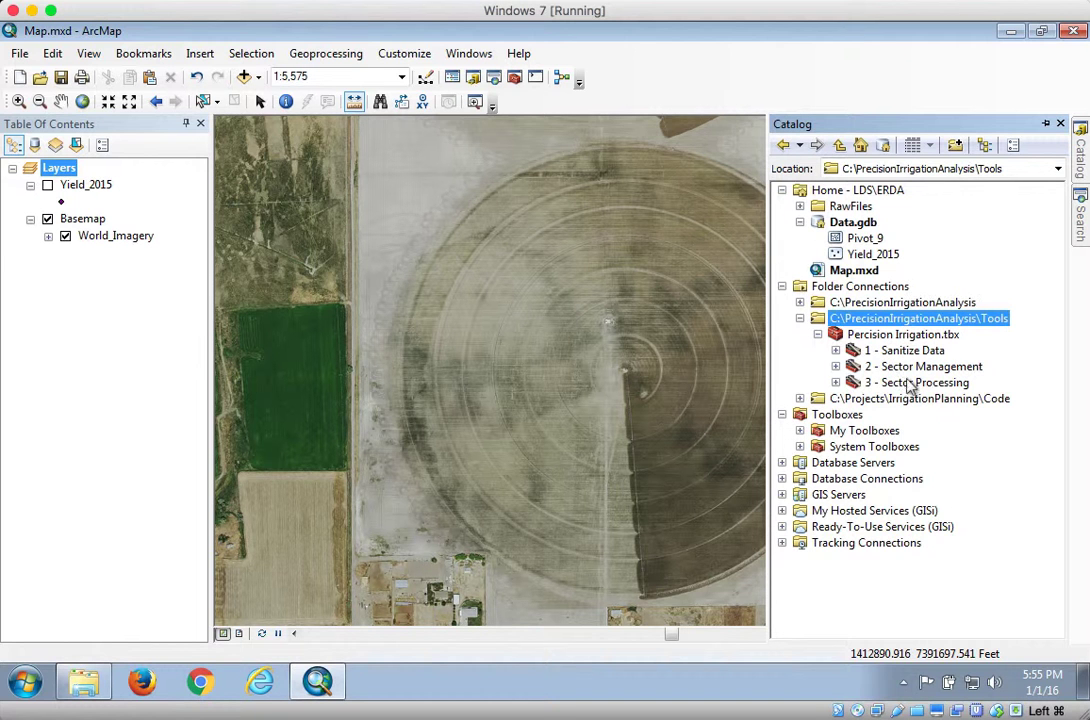
{"action": "double_click", "coordinate": [853, 367]}
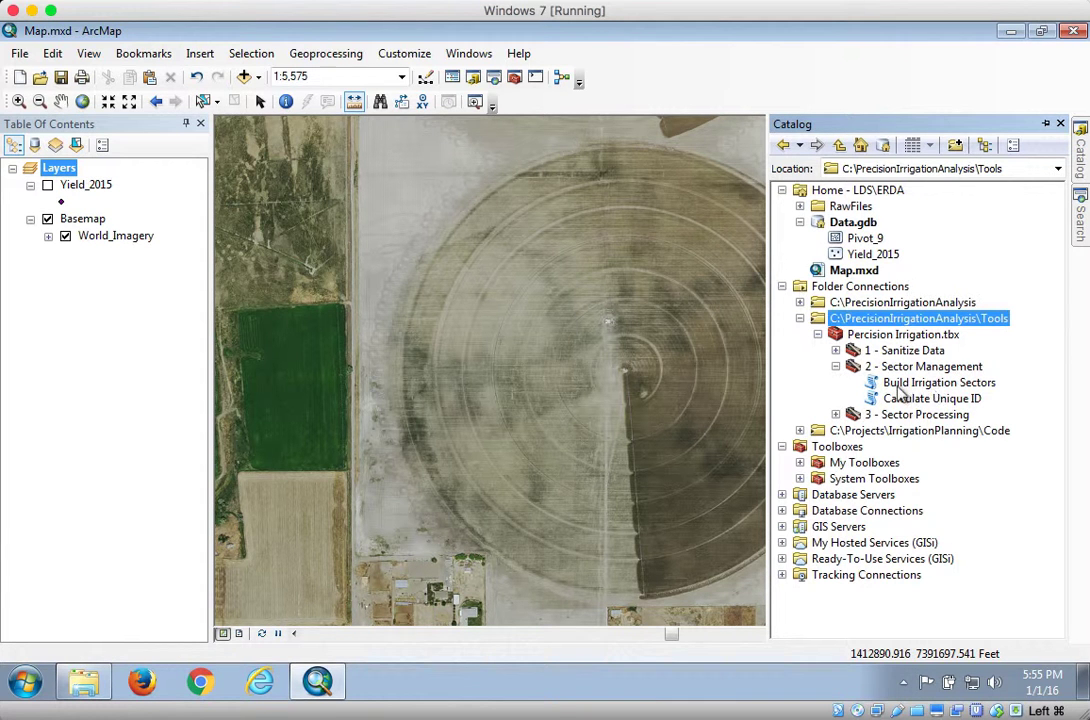
{"action": "double_click", "coordinate": [960, 384]}
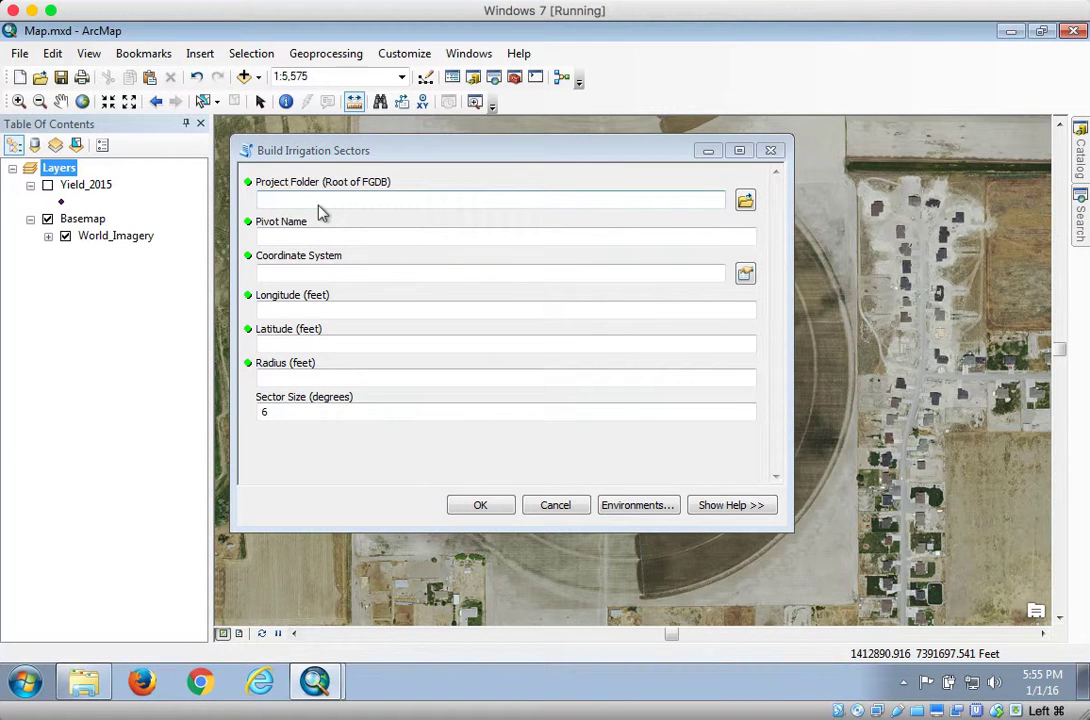
- Set the tool's project folder to the ERDA folder inside LDS and the pivot name to Pivot_9
{"action": "left_click", "coordinate": [747, 201]}
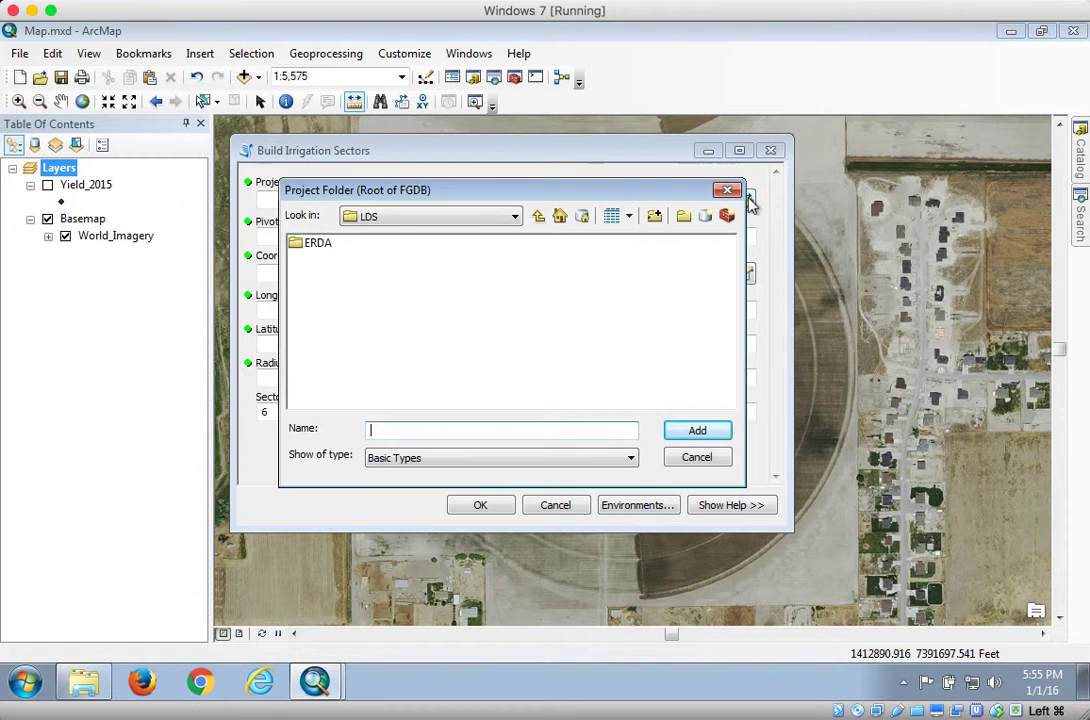
{"action": "left_click", "coordinate": [515, 220]}
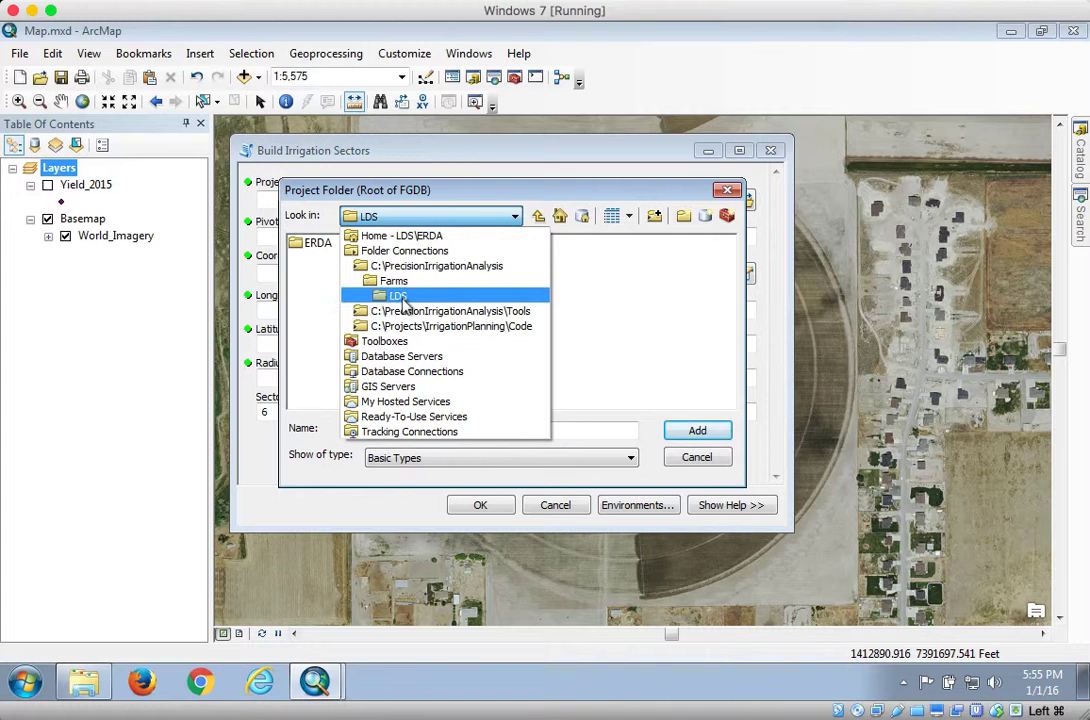
{"action": "left_click", "coordinate": [334, 278]}
{"action": "left_click", "coordinate": [316, 250]}
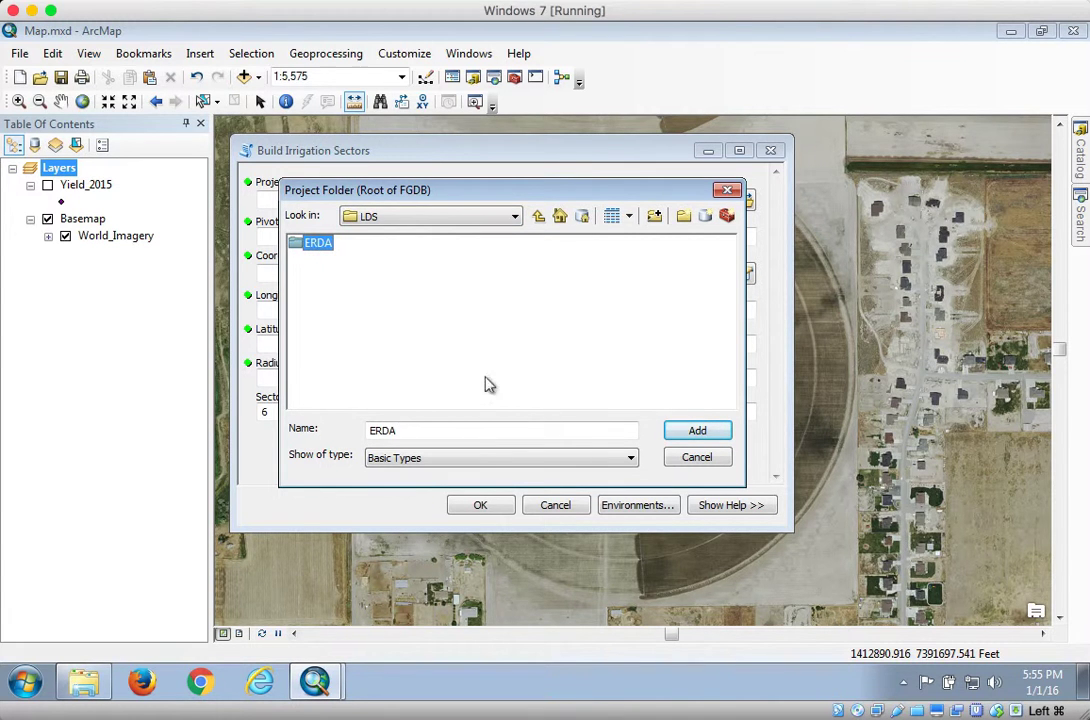
{"action": "left_click", "coordinate": [697, 431]}
{"action": "left_click", "coordinate": [300, 237]}
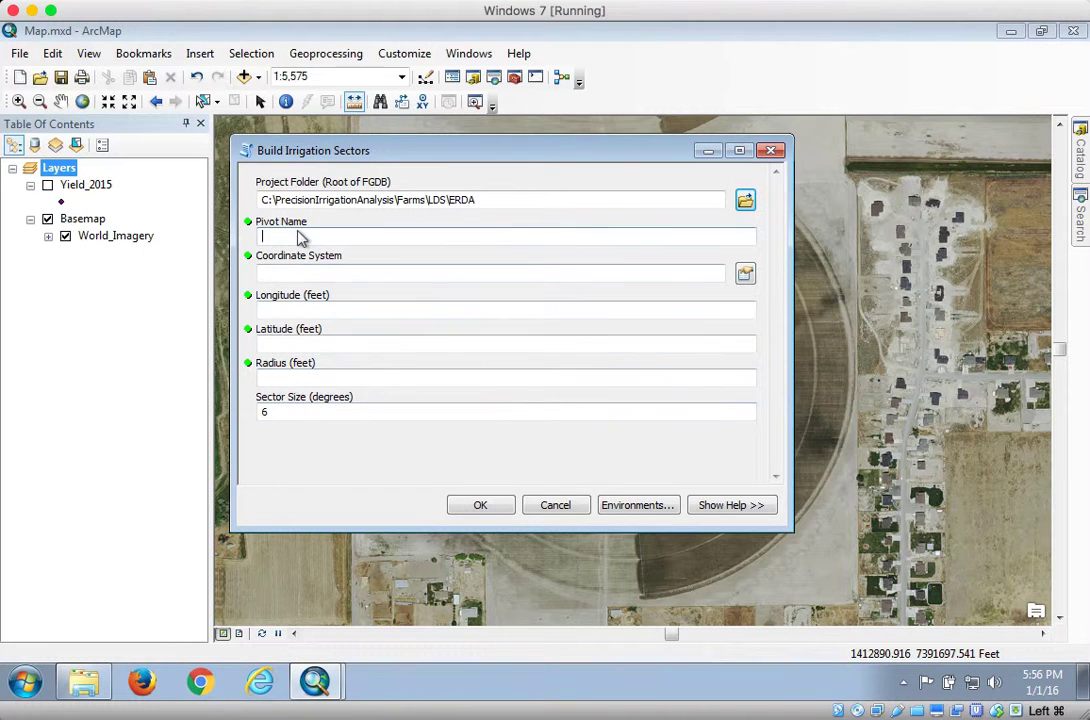
{"action": "type", "text": "Pivot_9"}
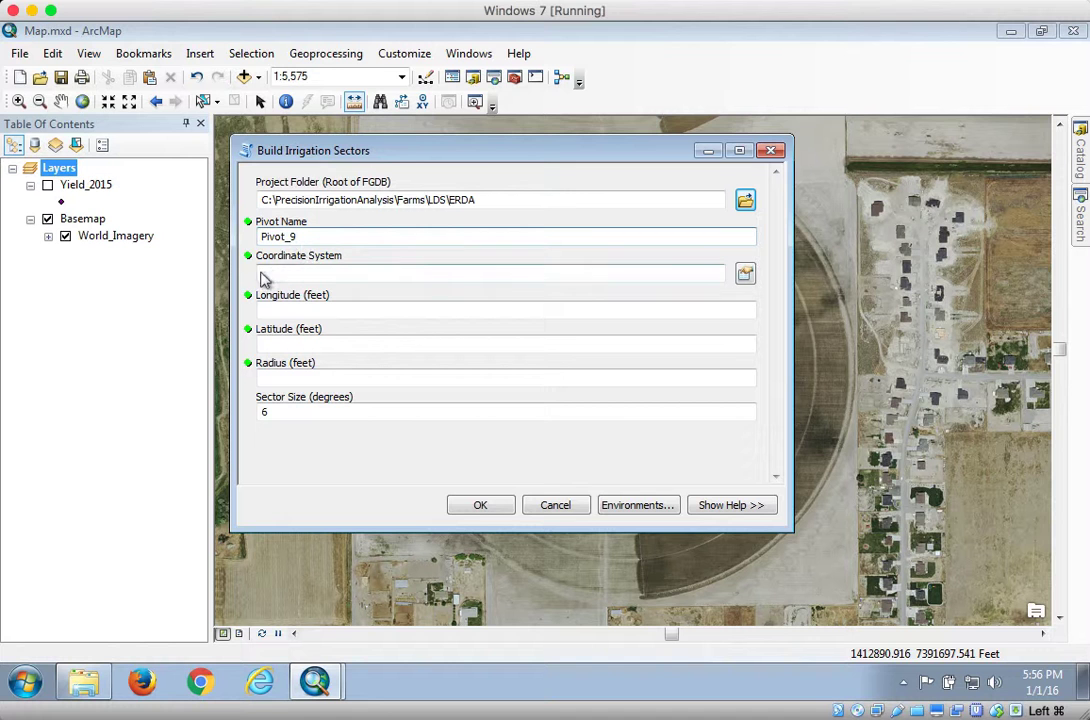
- Set the coordinate system to NAD 1983 (2011) StatePlane Utah Central FIPS 4302 (US Feet)
{"action": "left_click", "coordinate": [745, 274]}
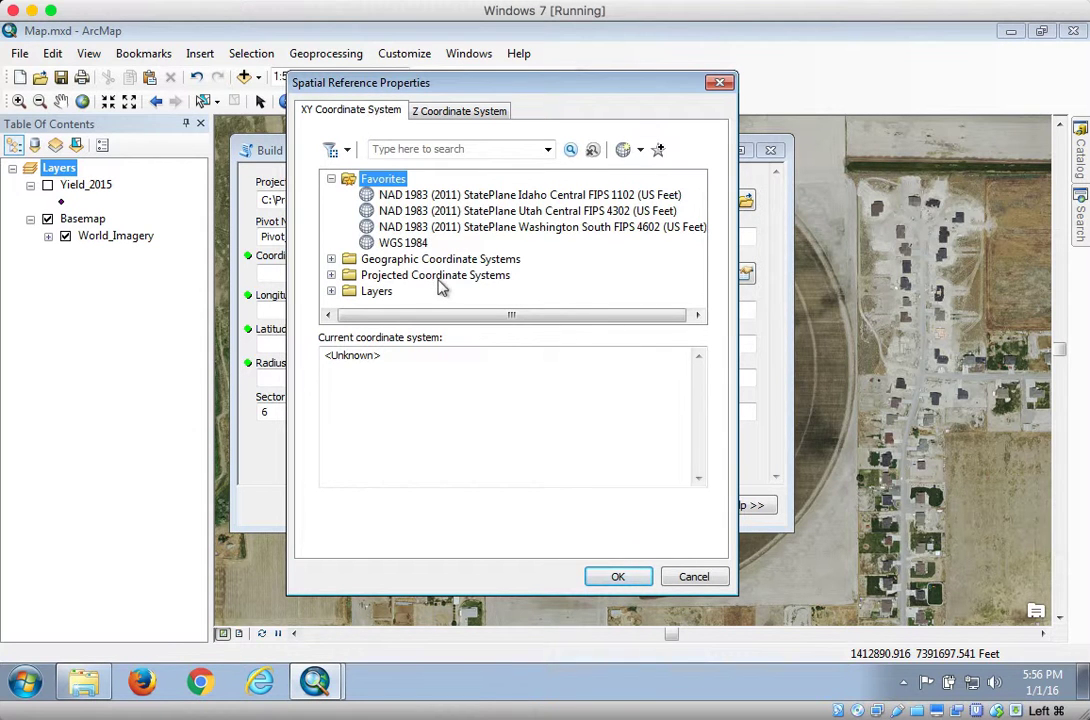
{"action": "left_click", "coordinate": [538, 214]}
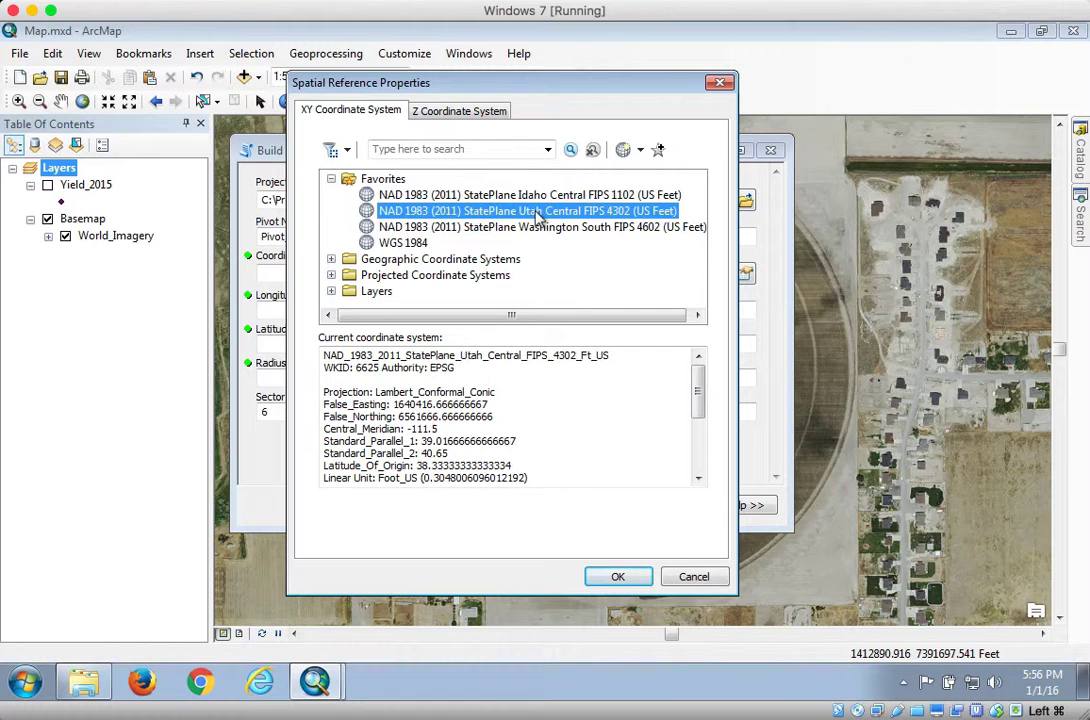
{"action": "left_click", "coordinate": [618, 578]}
- Enter longitude 1410702, latitude 7390550 and radius 1195 feet, keep the sector size at 6 degrees, and run the tool
{"action": "left_click", "coordinate": [281, 312]}
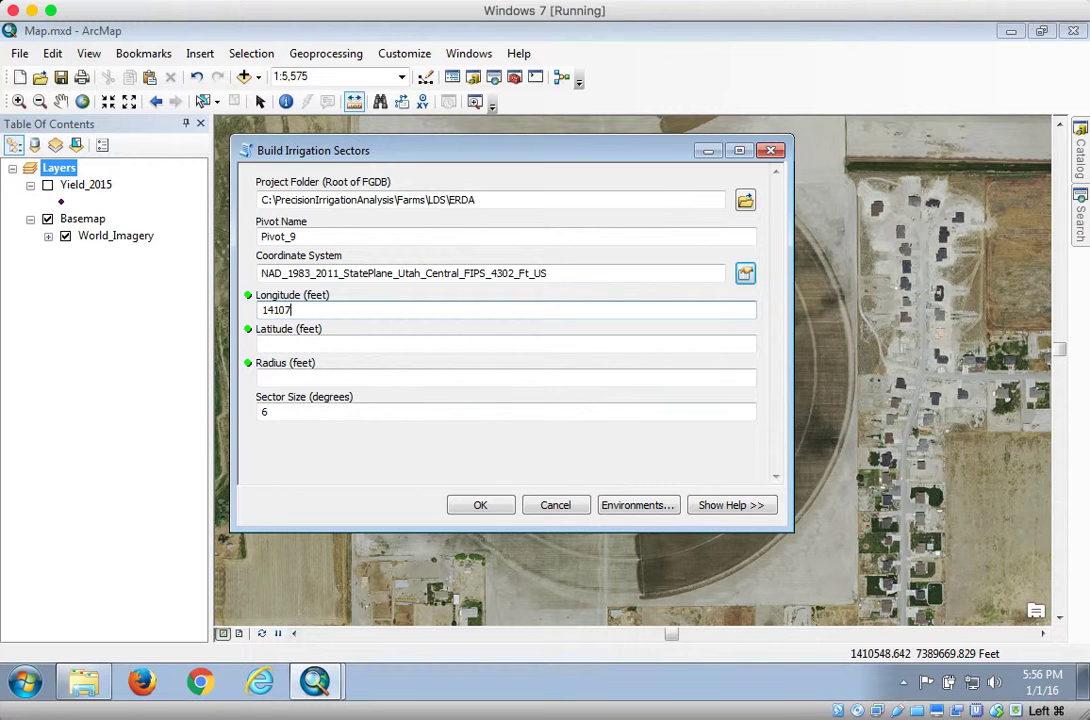
{"action": "key", "text": "Tab"}
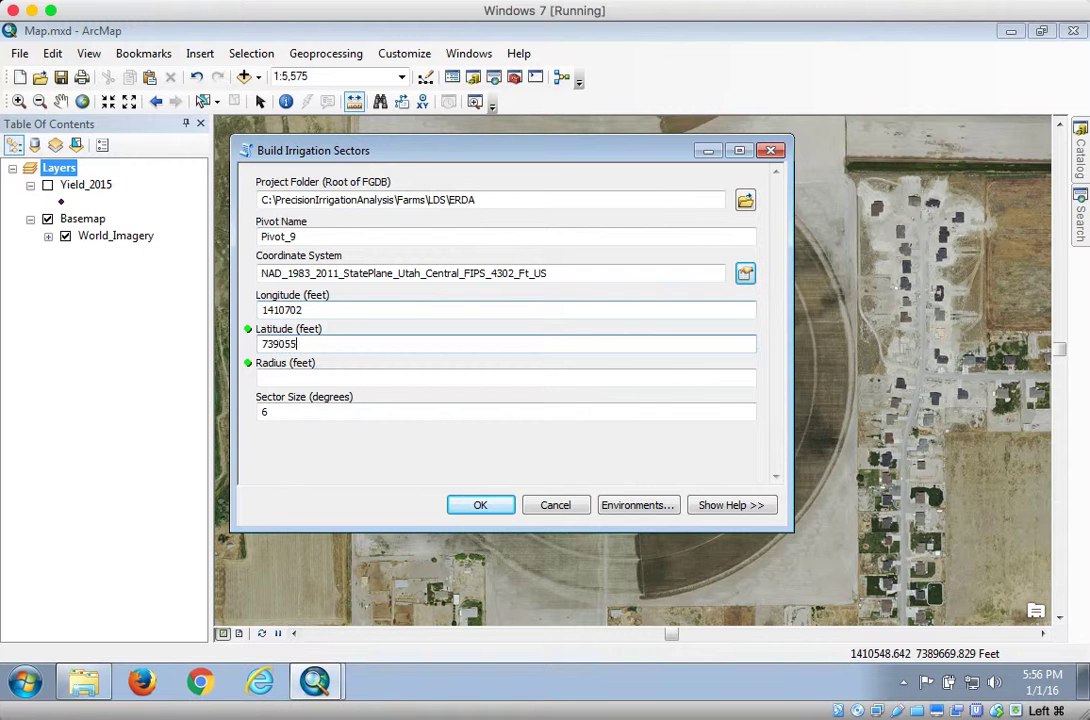
{"action": "key", "text": "Tab"}
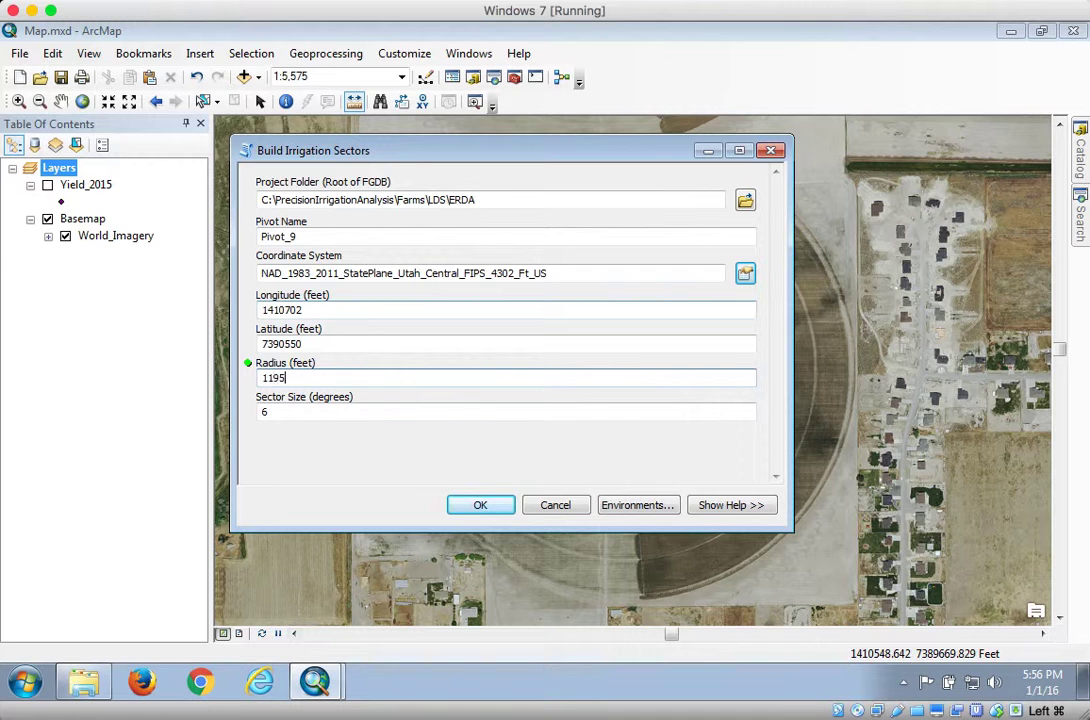
{"action": "left_click", "coordinate": [272, 413]}
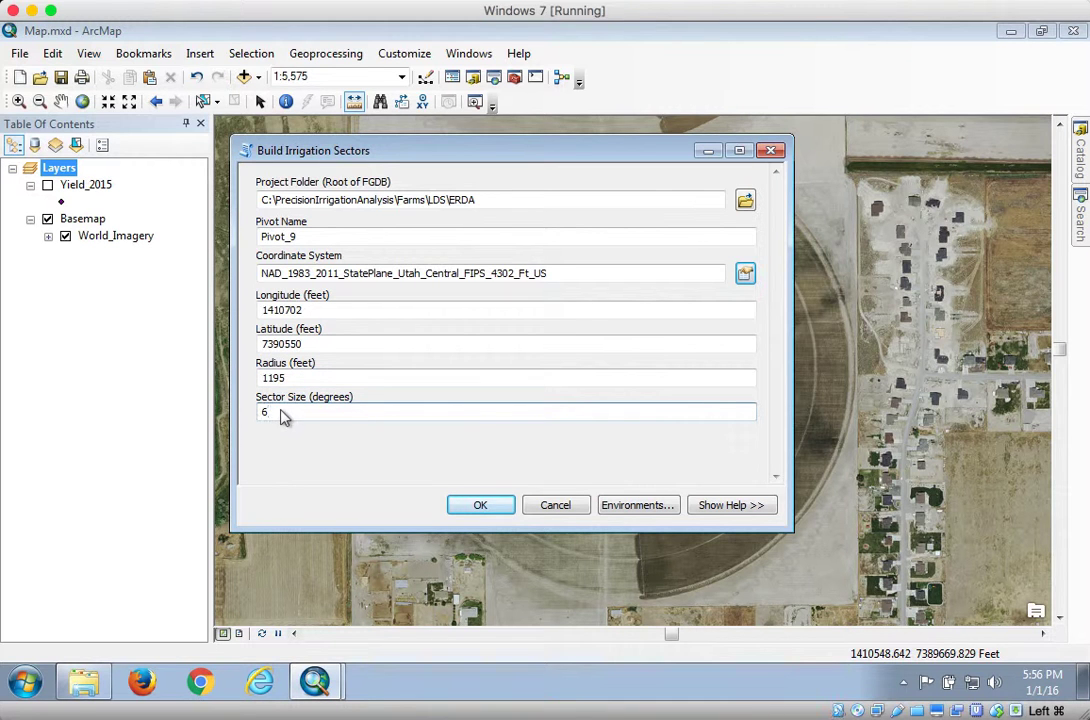
{"action": "left_click_drag", "start_coordinate": [277, 418], "coordinate": [249, 409]}
{"action": "left_click", "coordinate": [481, 508]}
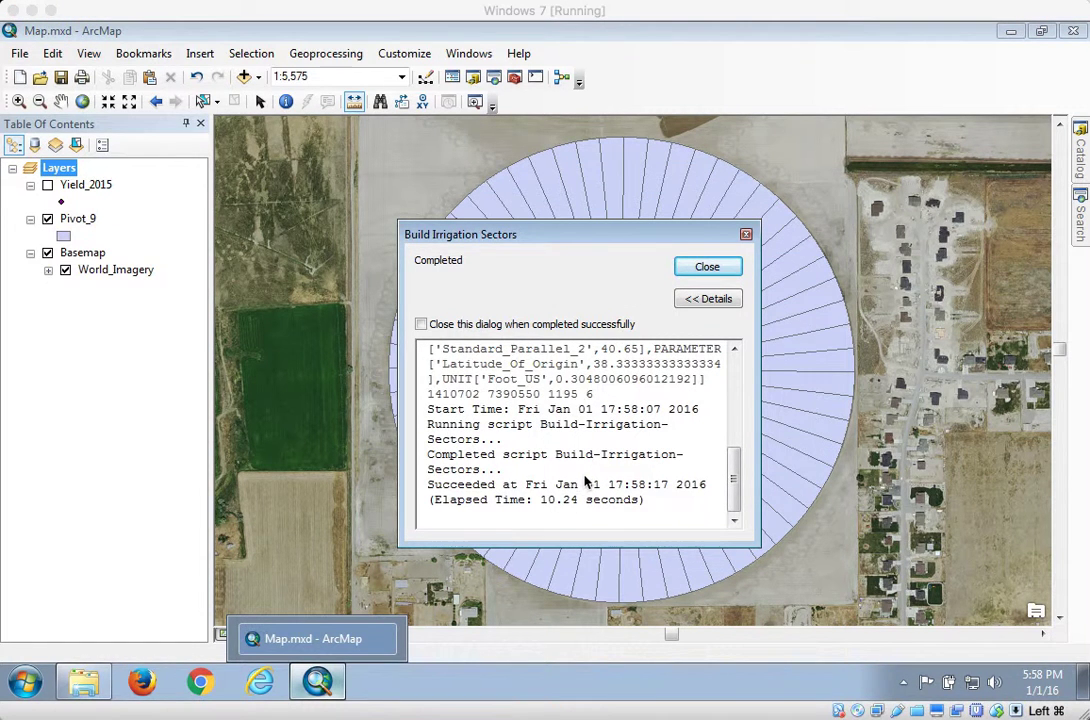
- Check the elapsed time in the Build Irrigation Sectors completion report and close the report
{"action": "left_click_drag", "start_coordinate": [540, 500], "coordinate": [652, 499]}
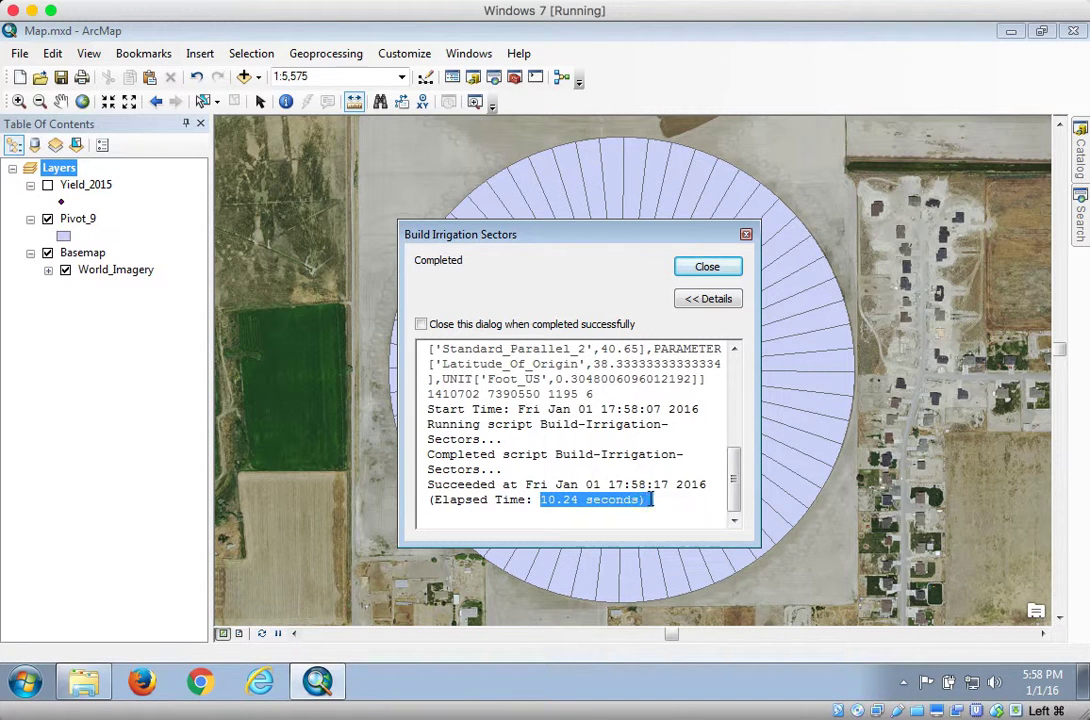
{"action": "left_click", "coordinate": [643, 454]}
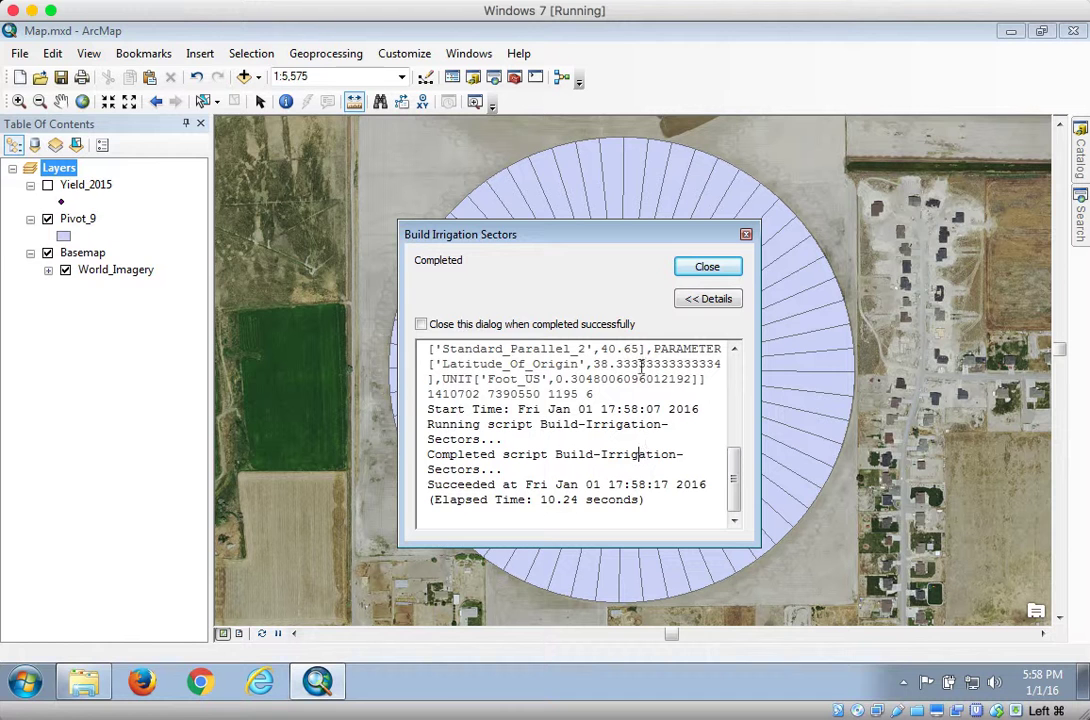
{"action": "left_click", "coordinate": [707, 267]}
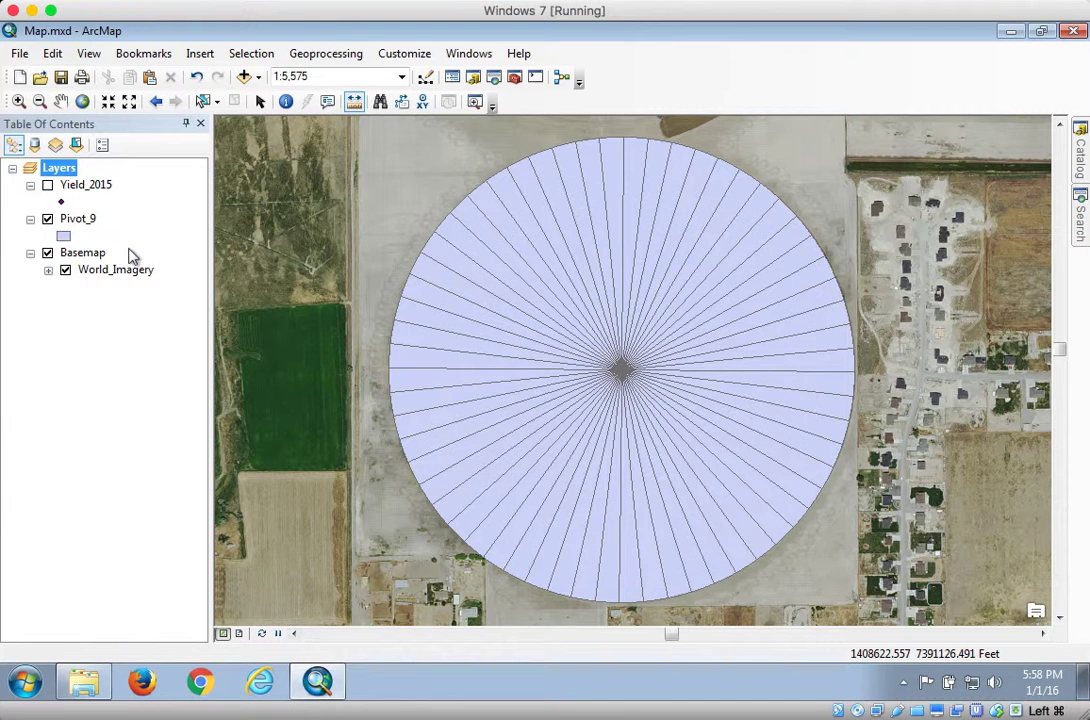
- Open the attribute table of the Pivot_9 layer to examine its sector records
{"action": "left_click", "coordinate": [1080, 155]}
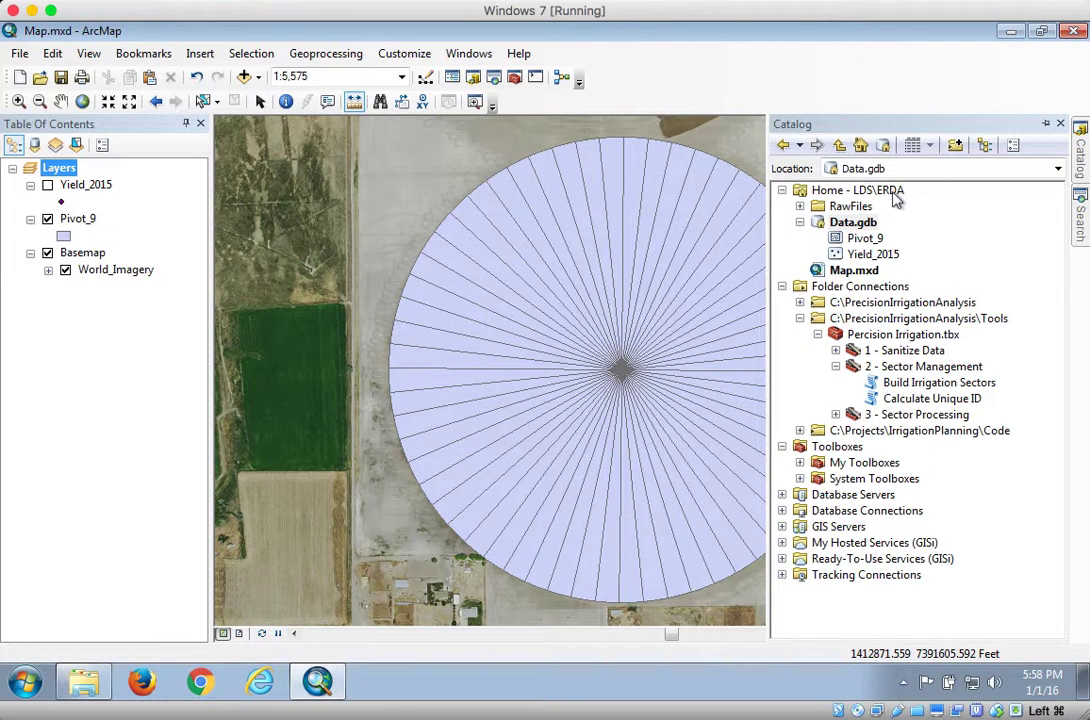
{"action": "right_click", "coordinate": [86, 222]}
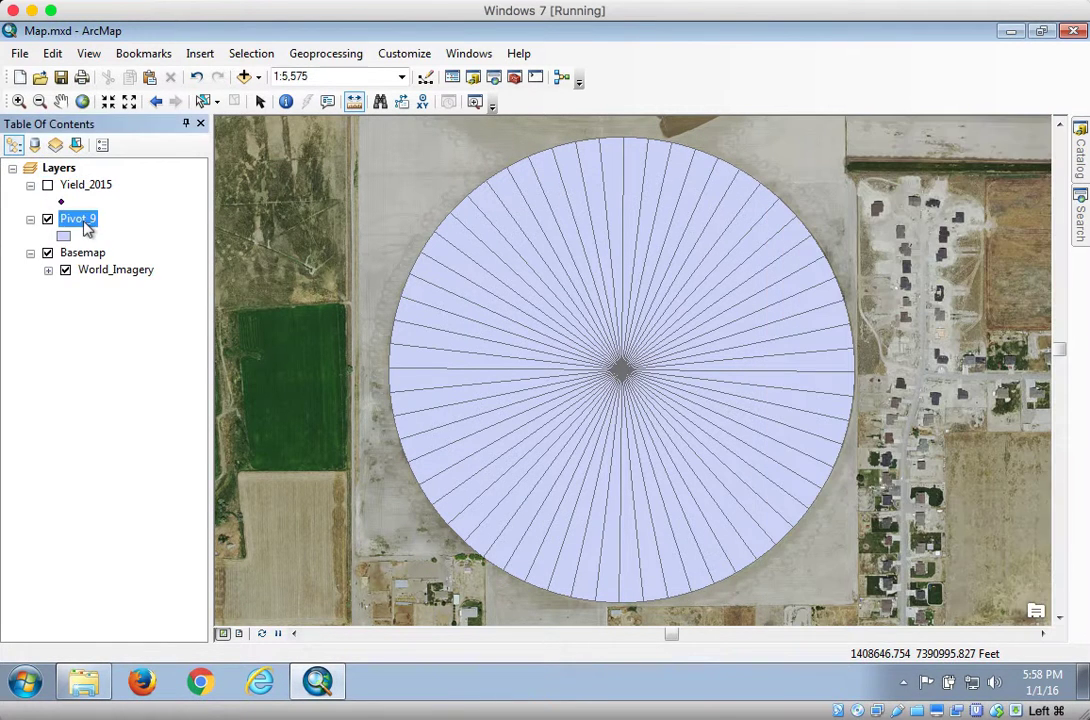
{"action": "left_click", "coordinate": [132, 277]}
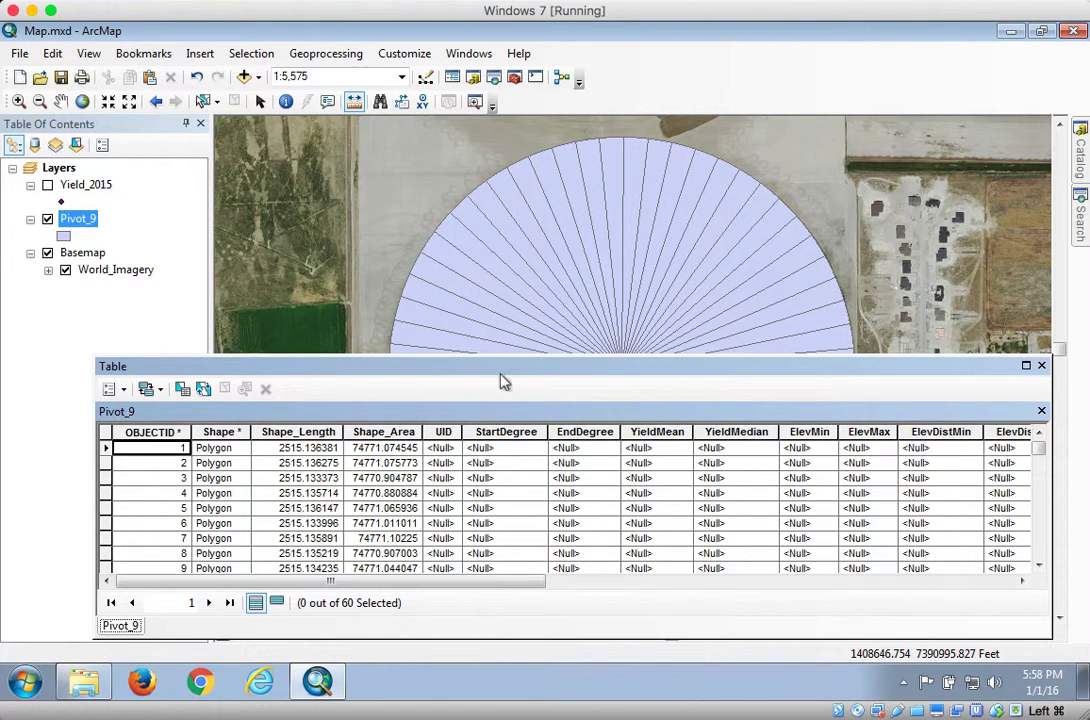
- Reposition the Pivot_9 attribute table, review its empty UID, degree, yield and elevation fields, and close the table
{"action": "left_click_drag", "start_coordinate": [490, 365], "coordinate": [463, 319]}
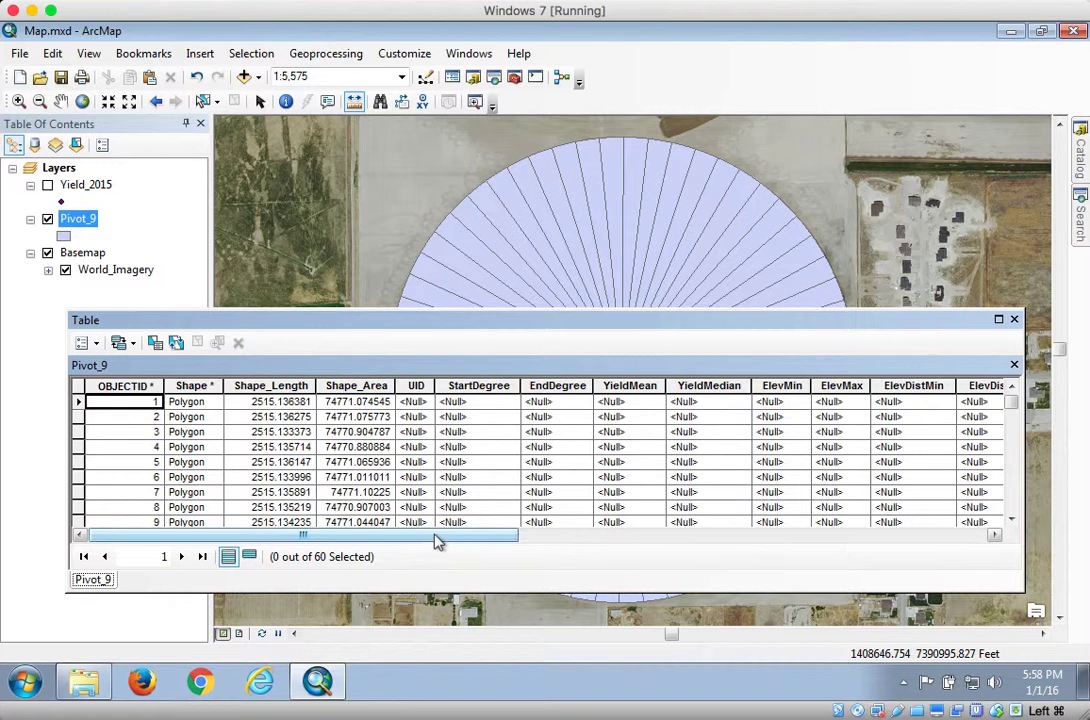
{"action": "left_click_drag", "start_coordinate": [452, 538], "coordinate": [505, 540]}
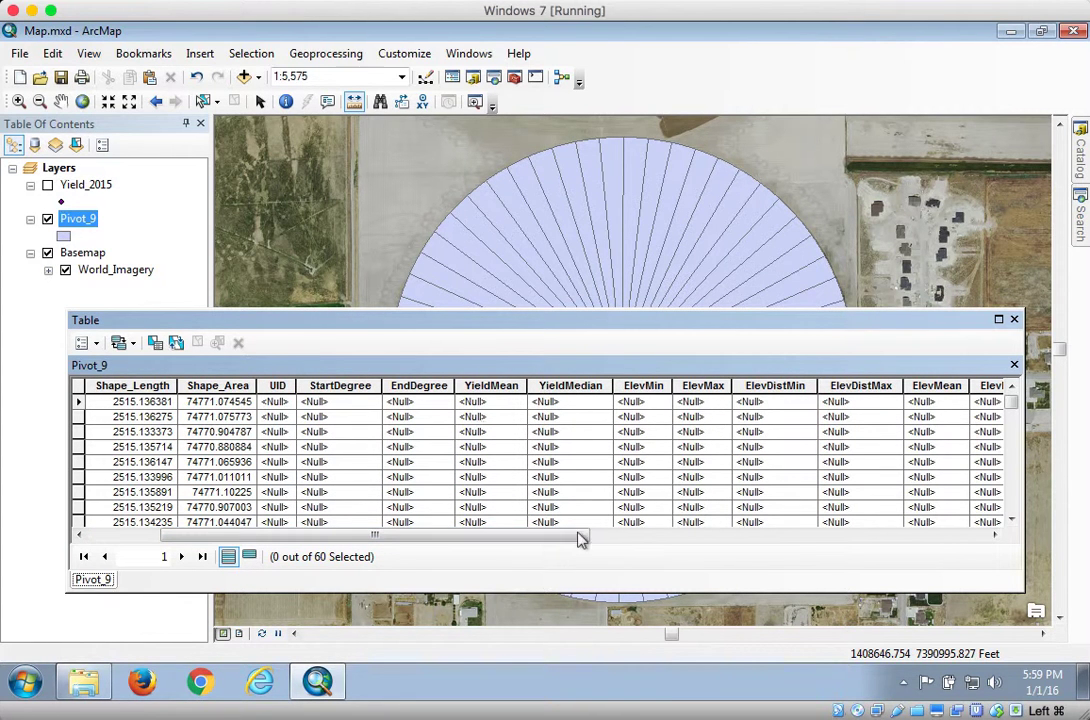
{"action": "left_click_drag", "start_coordinate": [531, 541], "coordinate": [408, 549]}
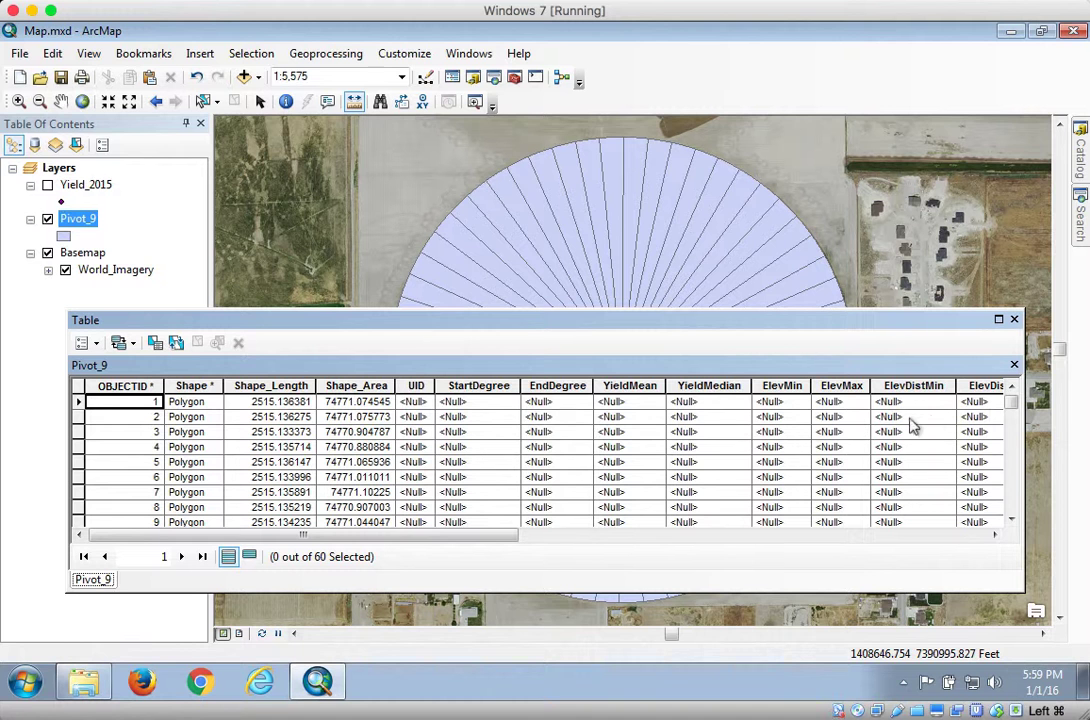
{"action": "left_click", "coordinate": [1013, 319]}
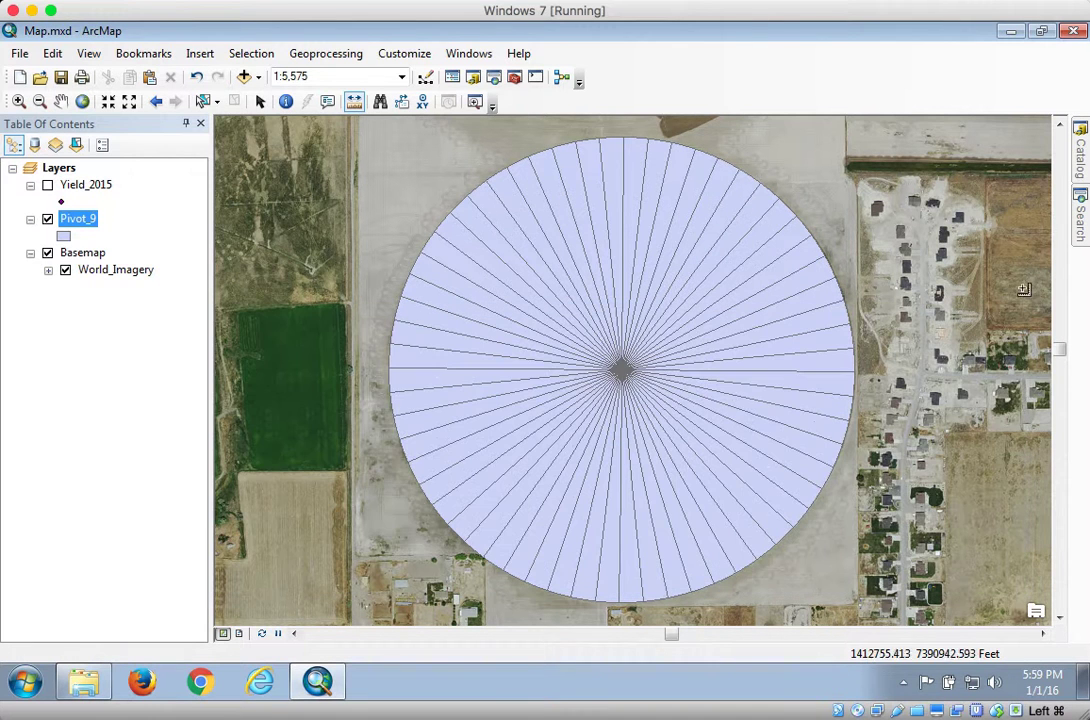
- Run the Calculate Unique ID tool with Pivot_9 as the irrigation sector layer and close the completion report
{"action": "left_click", "coordinate": [1080, 155]}
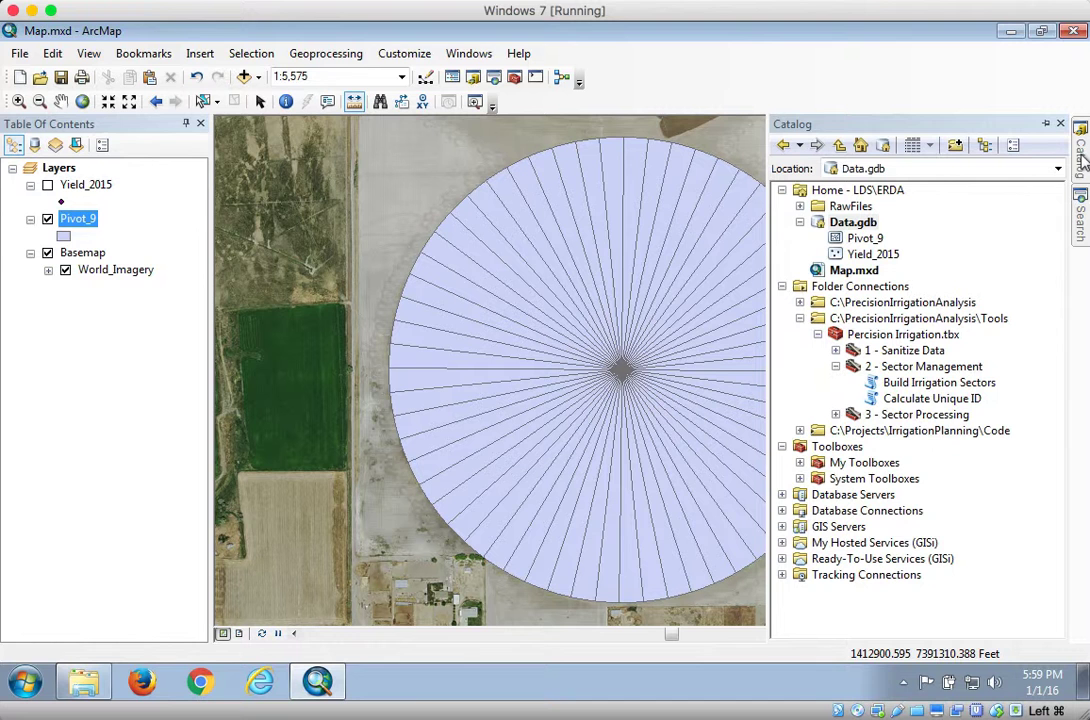
{"action": "double_click", "coordinate": [933, 399]}
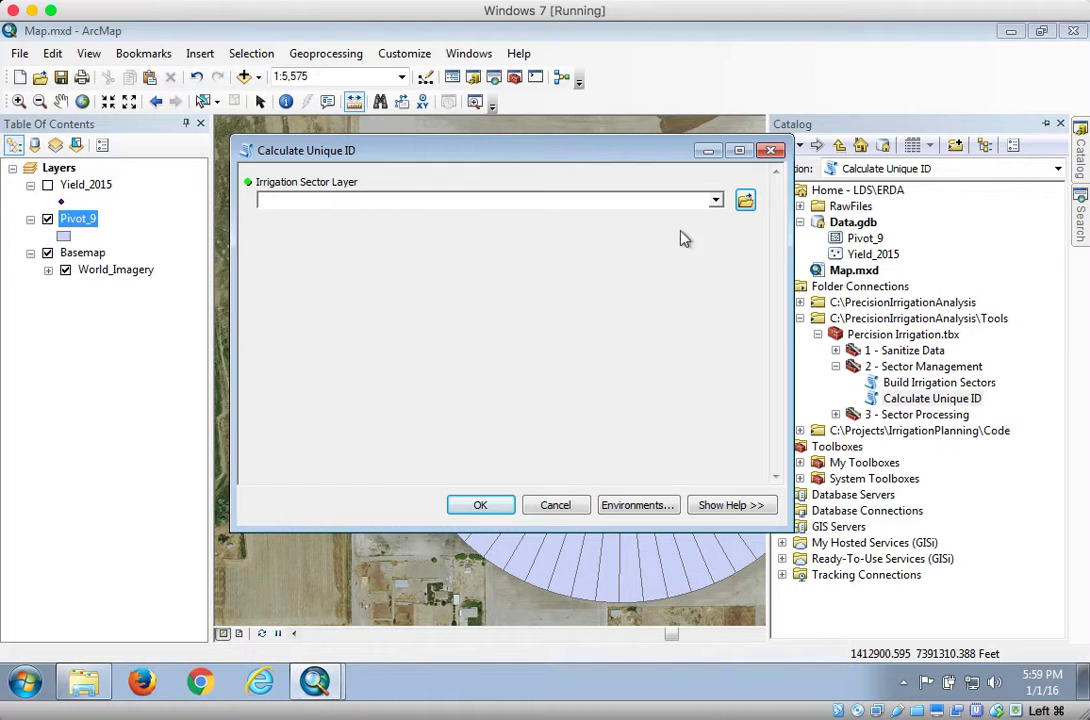
{"action": "left_click", "coordinate": [716, 201]}
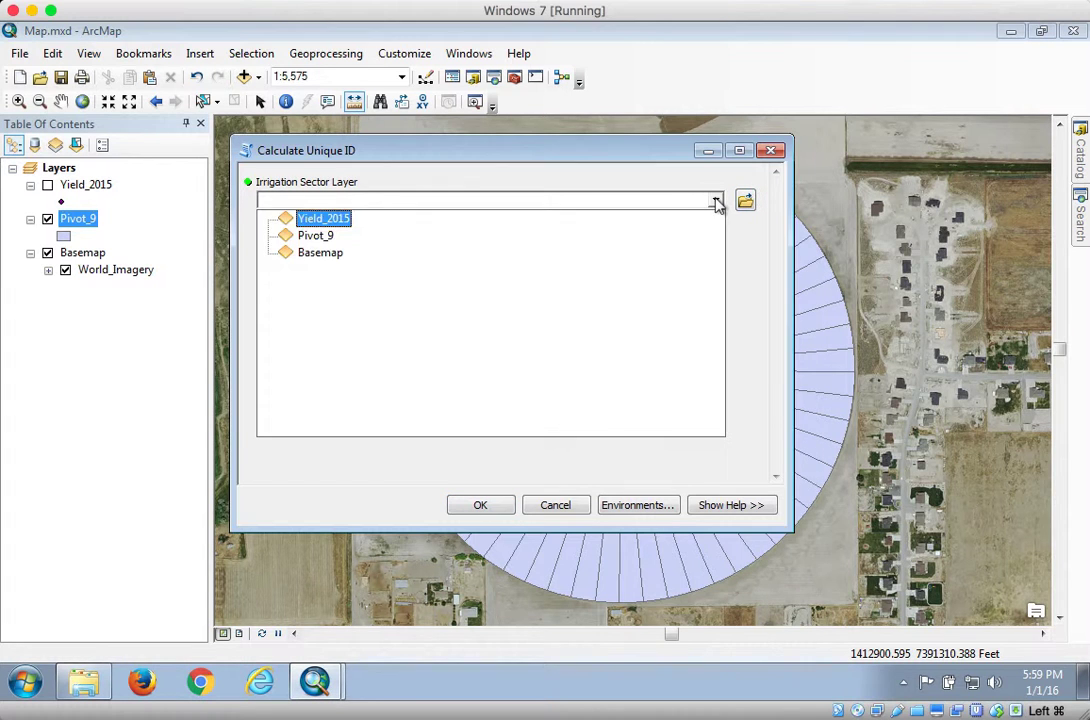
{"action": "left_click", "coordinate": [309, 240]}
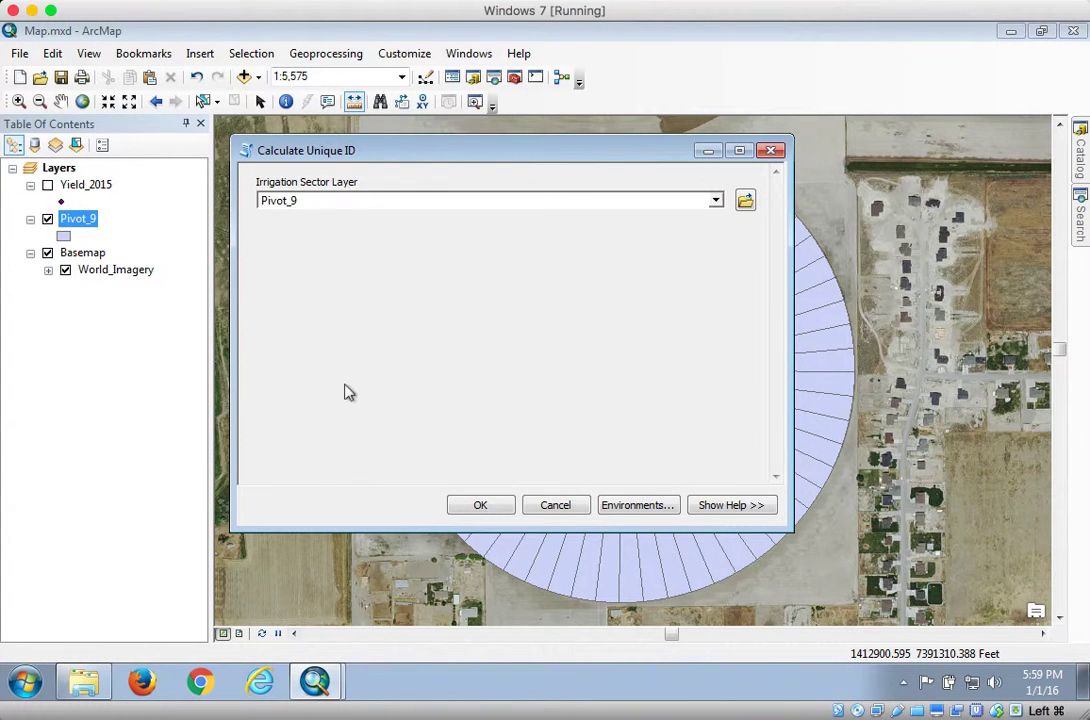
{"action": "left_click", "coordinate": [466, 507]}
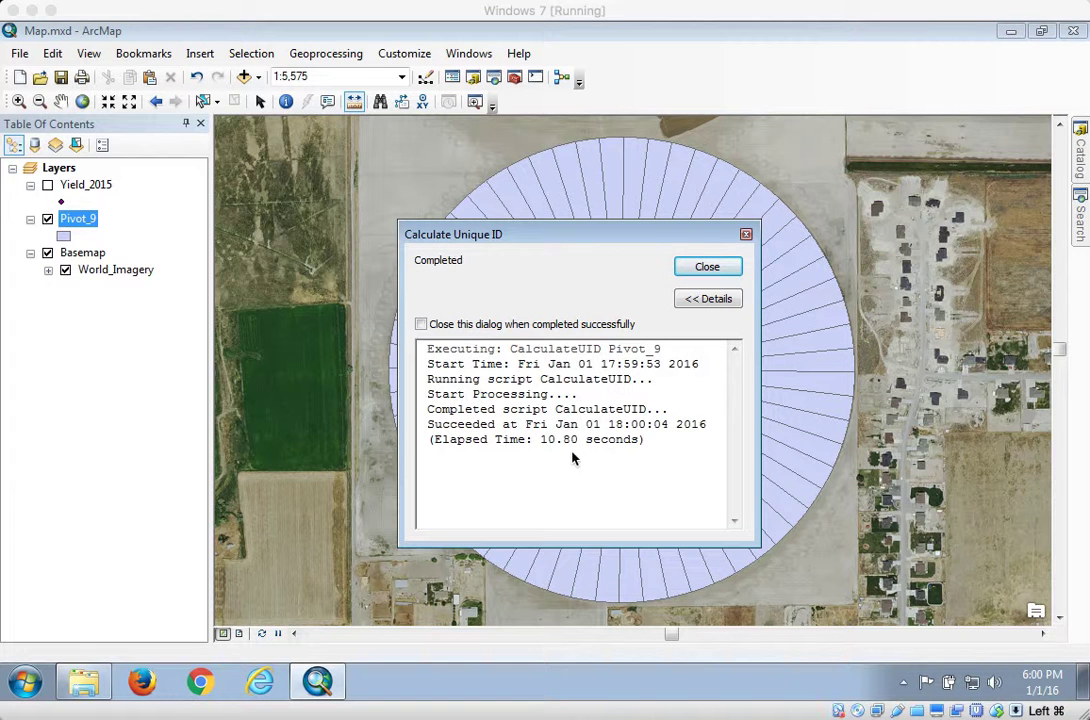
{"action": "left_click", "coordinate": [705, 268]}
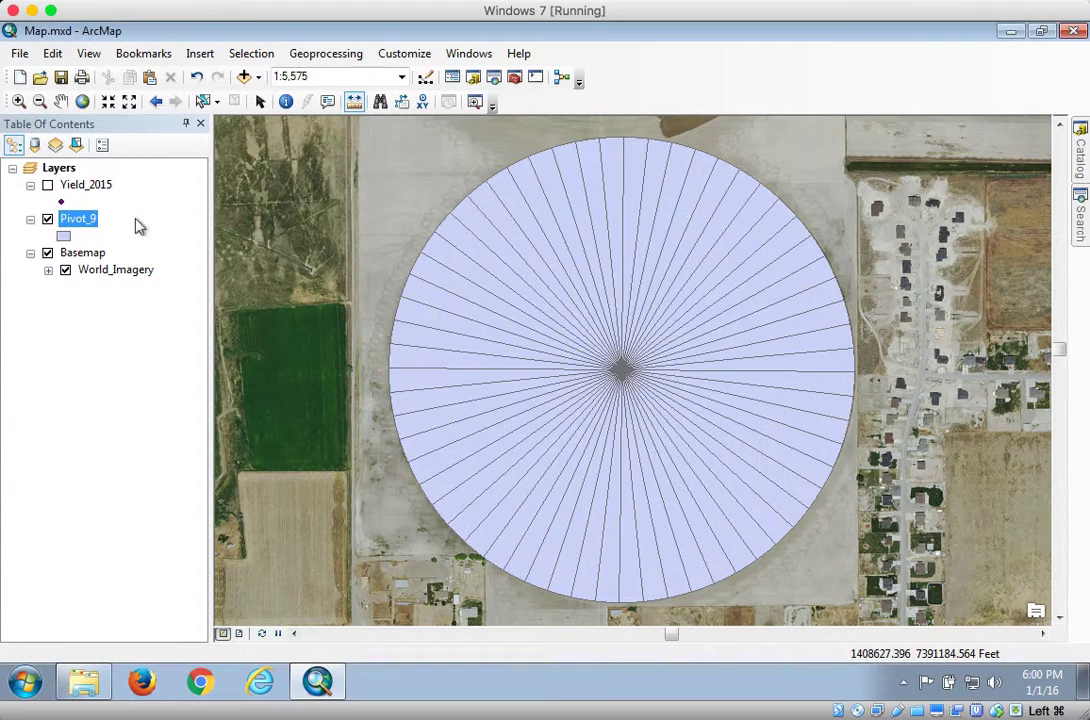
- Open the Pivot_9 attribute table and examine the UID values of the sector records
{"action": "right_click", "coordinate": [55, 208]}
{"action": "left_click", "coordinate": [114, 284]}
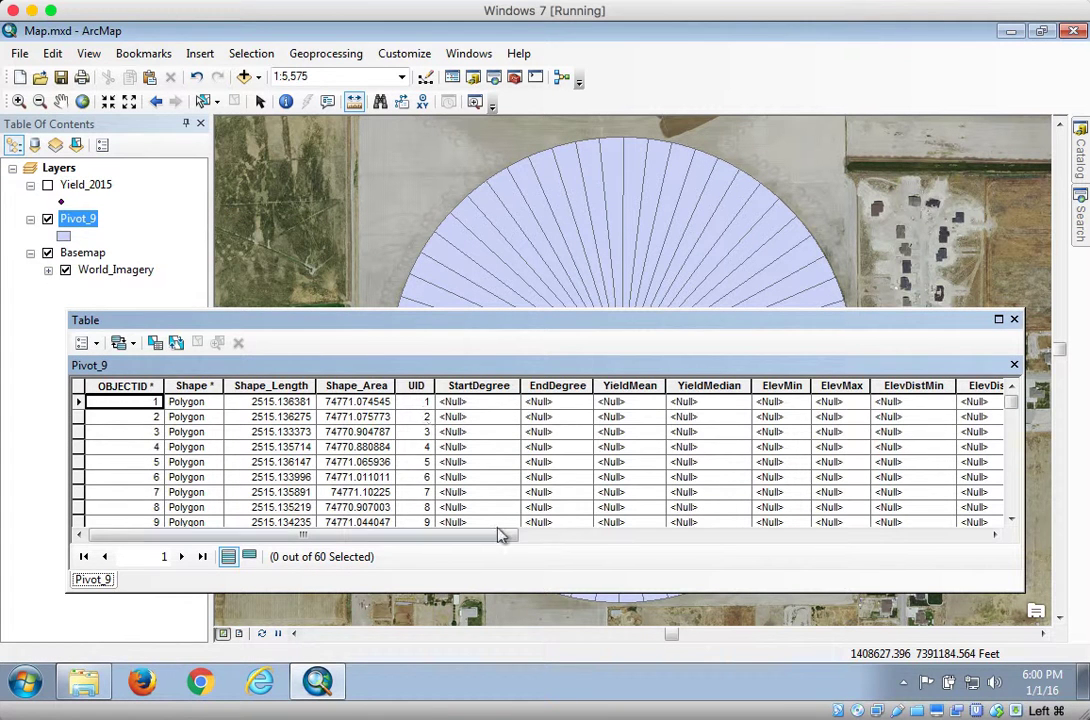
{"action": "mouse_move", "coordinate": [1013, 410]}
{"action": "left_mouse_down"}
{"action": "mouse_move", "coordinate": [1015, 499]}
{"action": "mouse_move", "coordinate": [1012, 400]}
{"action": "left_mouse_up"}
- Hide the OBJECTID, Shape, Shape_Length and Shape_Area fields in the Pivot_9 attribute table
{"action": "left_click", "coordinate": [128, 385]}
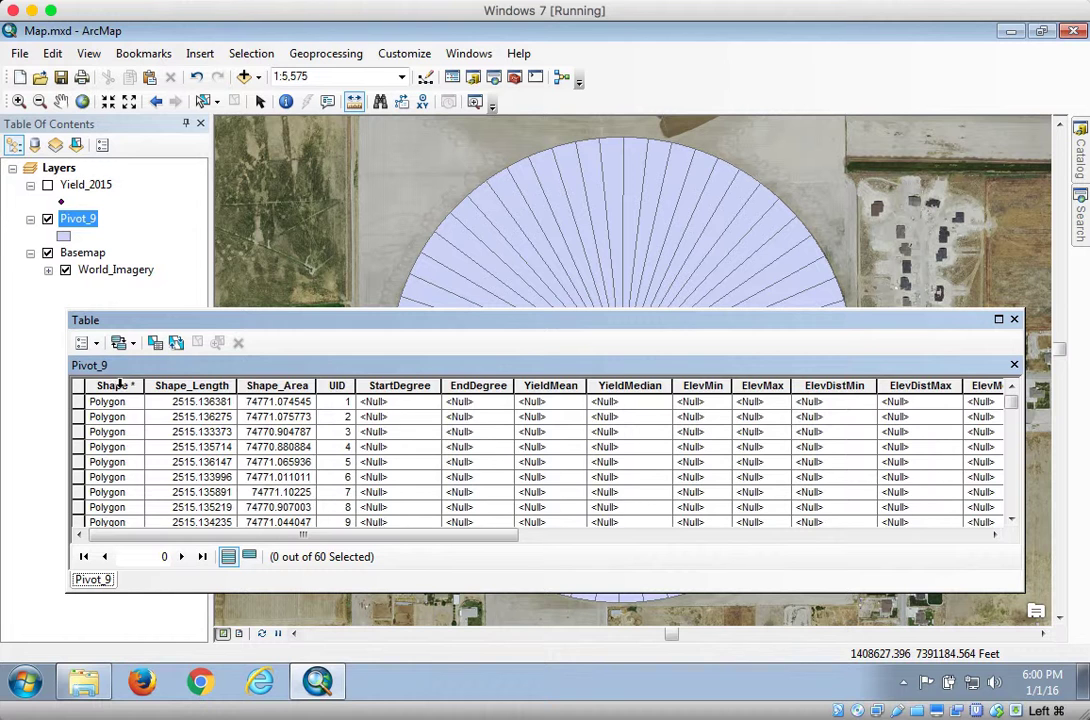
{"action": "double_click", "coordinate": [120, 384], "text": "ctrl"}
{"action": "double_click", "coordinate": [120, 384], "text": "ctrl"}
{"action": "double_click", "coordinate": [120, 384], "text": "ctrl"}
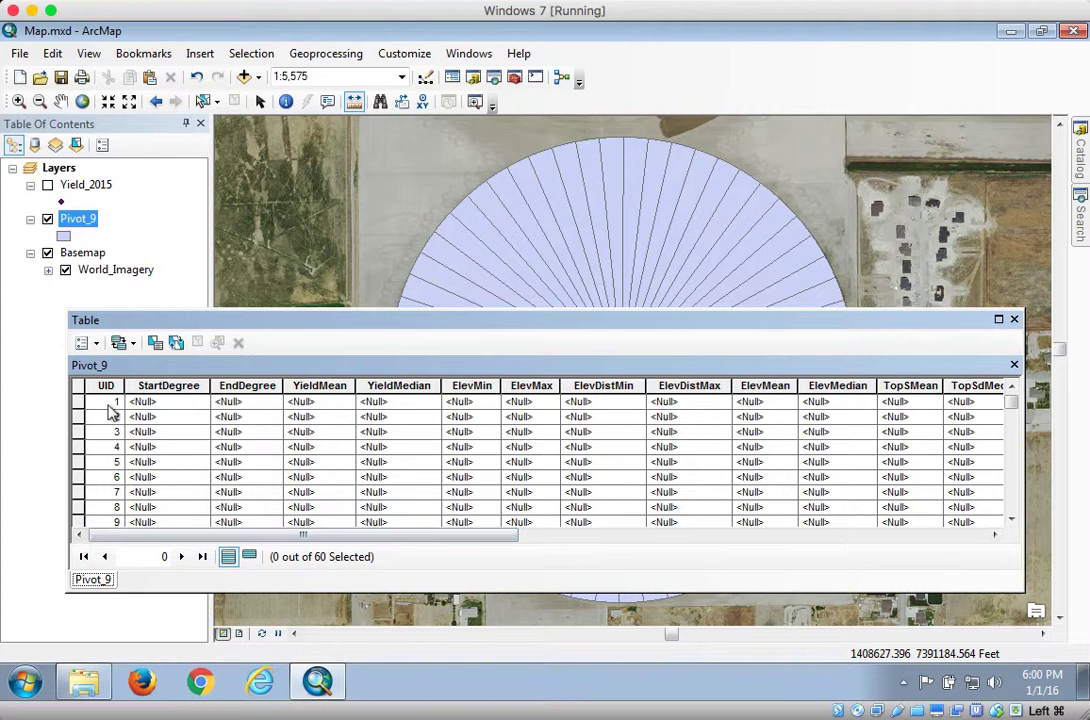
{"action": "left_click_drag", "start_coordinate": [511, 535], "coordinate": [389, 557]}
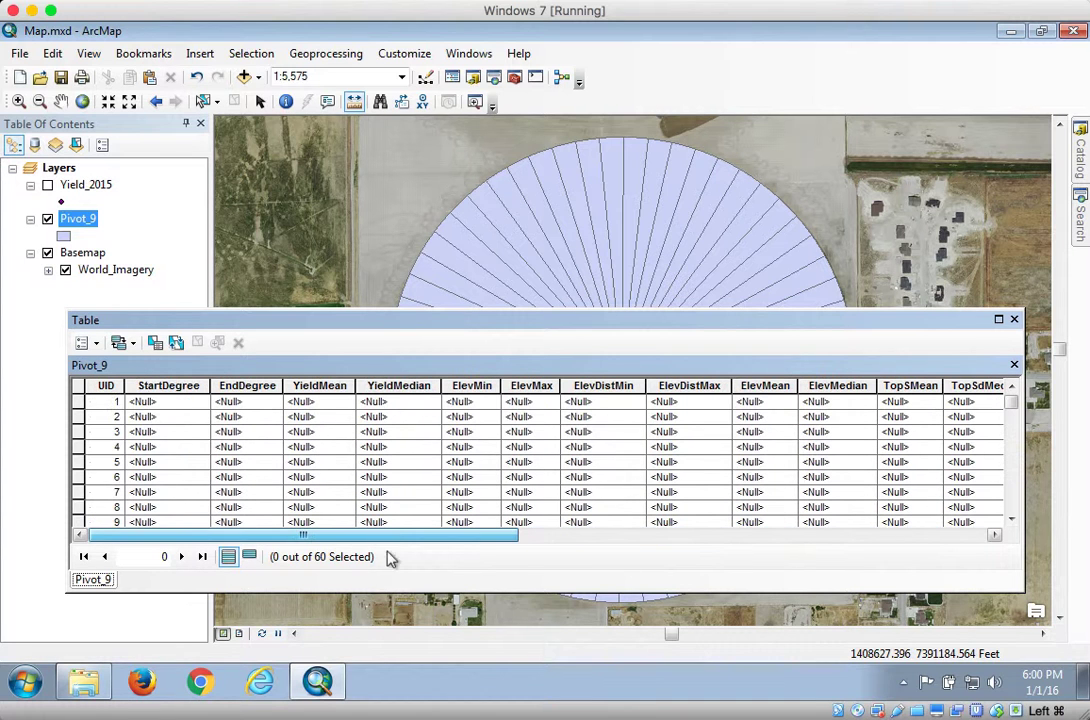